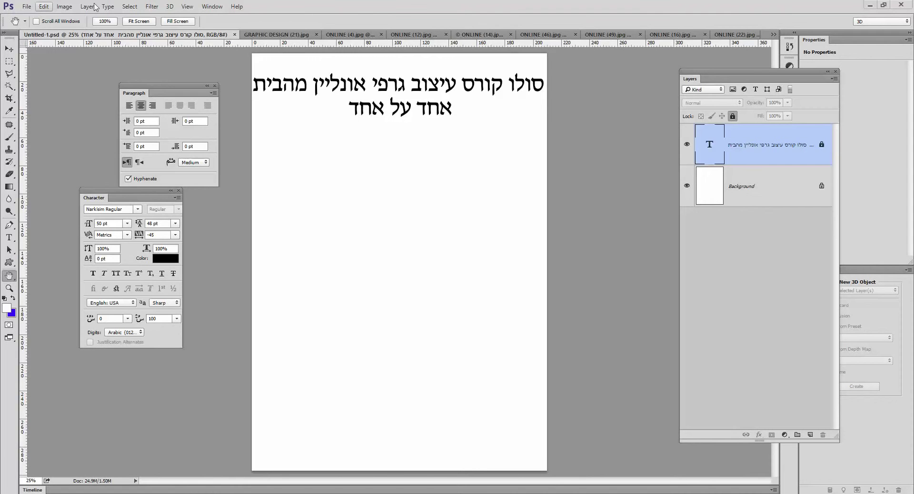
left_click(27, 6)
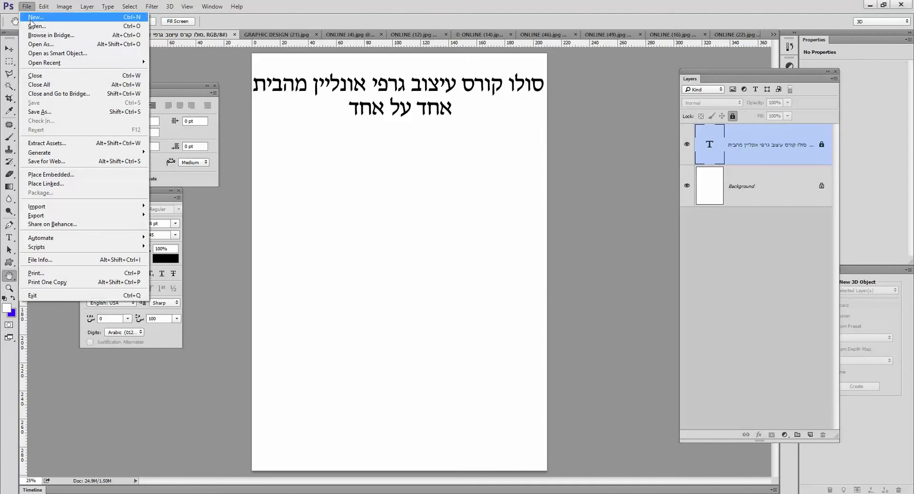
left_click(37, 13)
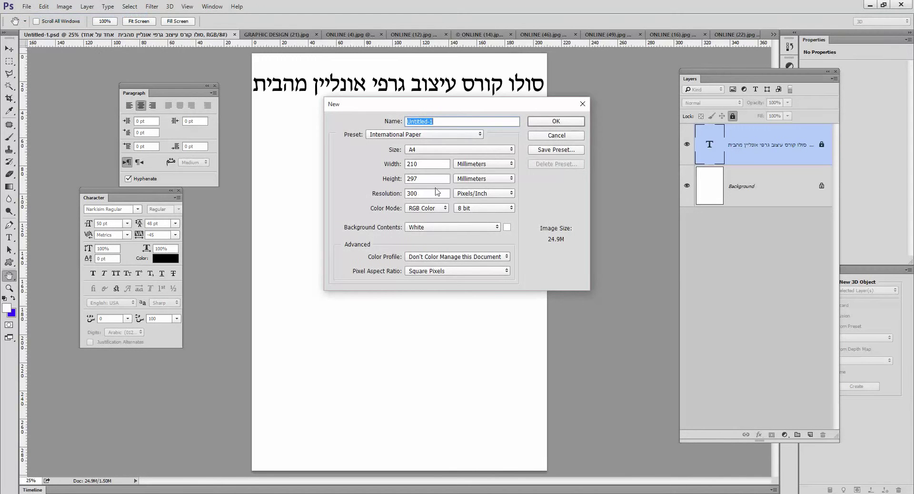
left_click(552, 137)
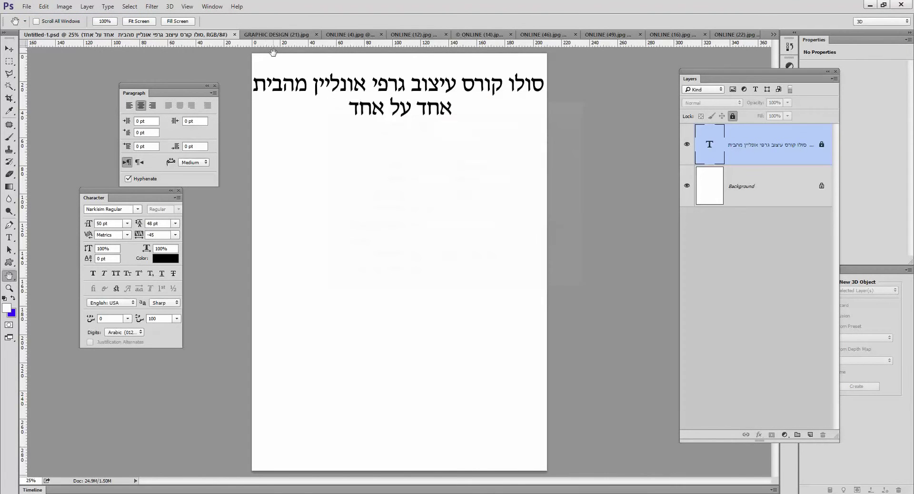
Step: Look at the open images GRAPHIC DESIGN (21).jpg and ONLINE (4).jpg and return to the Untitled-1.psd document
left_click(276, 34)
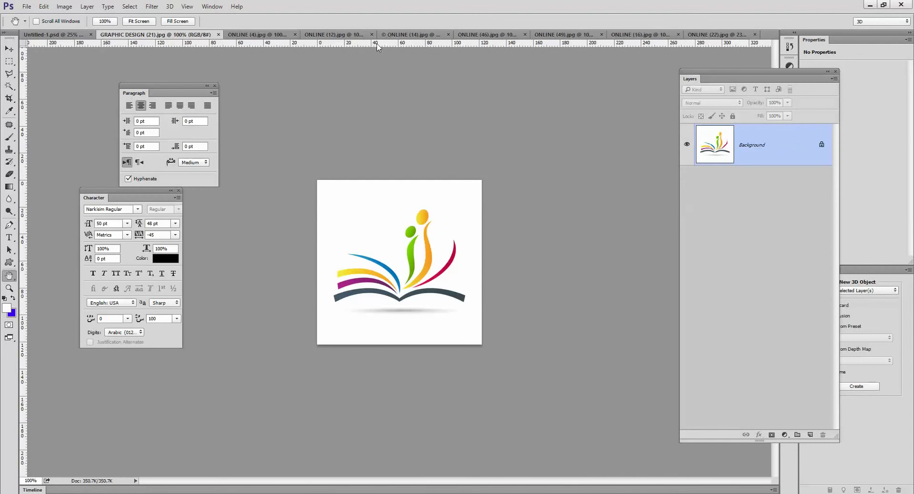
left_click(258, 34)
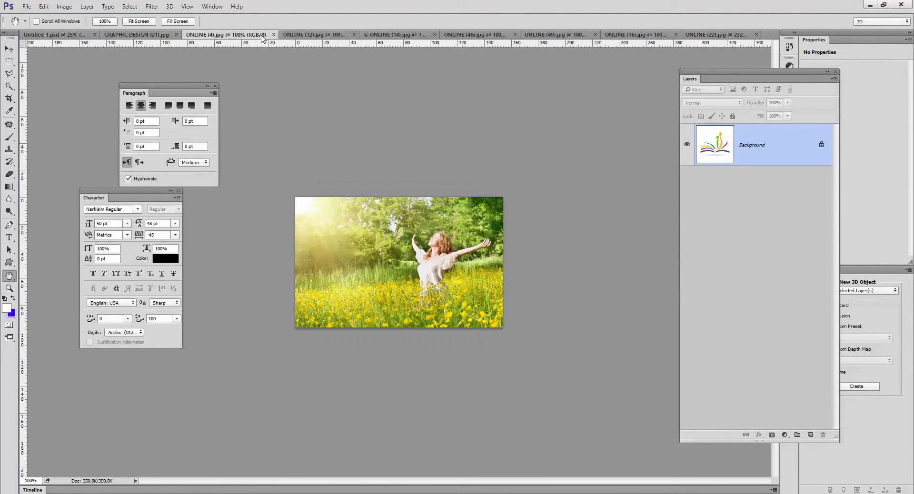
left_click(43, 35)
left_click(26, 6)
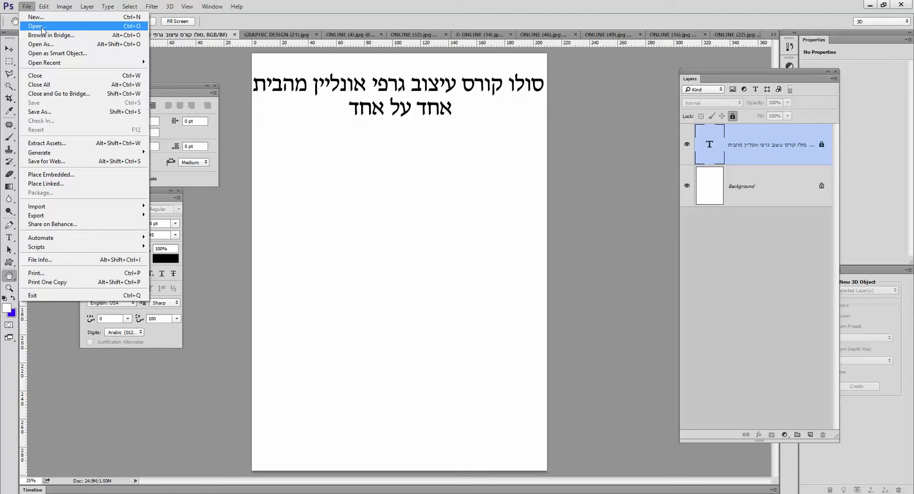
left_click(327, 228)
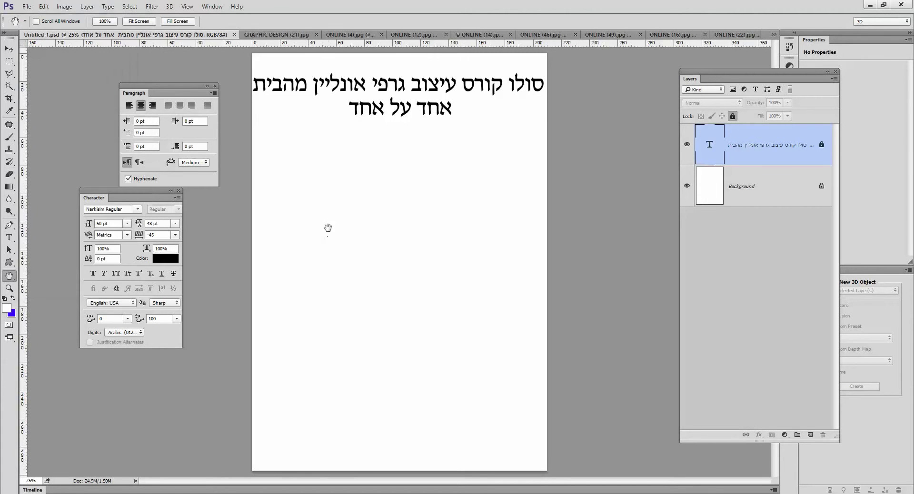
Step: Tile all open documents side by side and close the floating Paragraph and Character panels
left_click(212, 6)
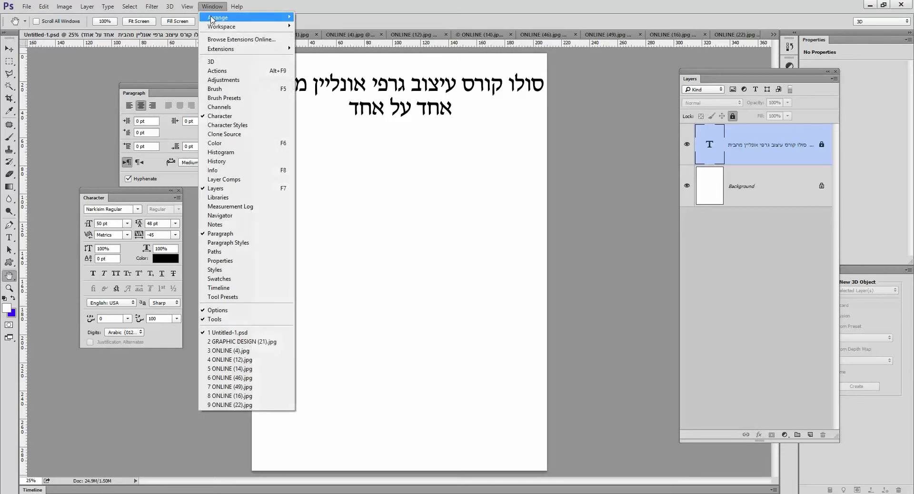
mouse_move(230, 21)
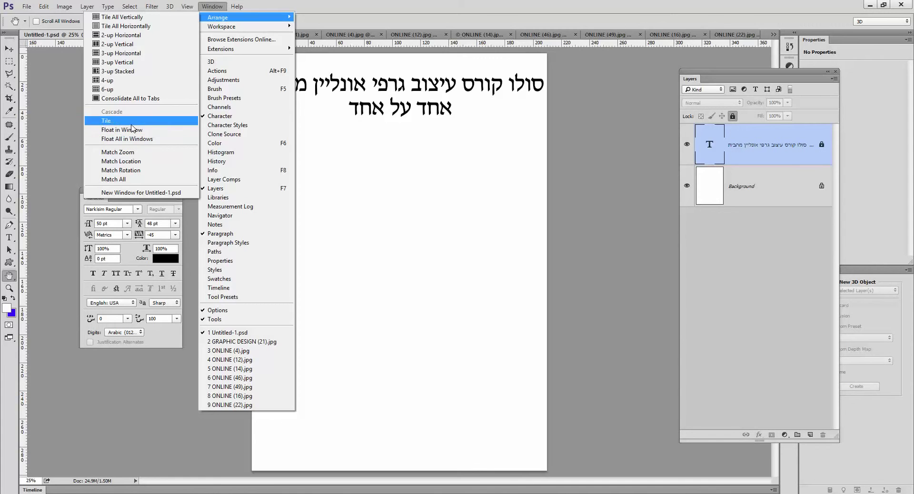
left_click(114, 120)
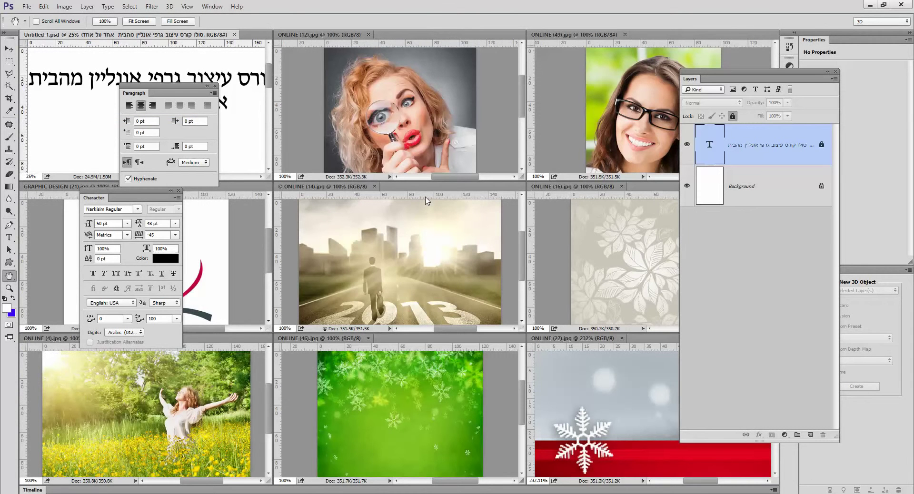
left_click(215, 86)
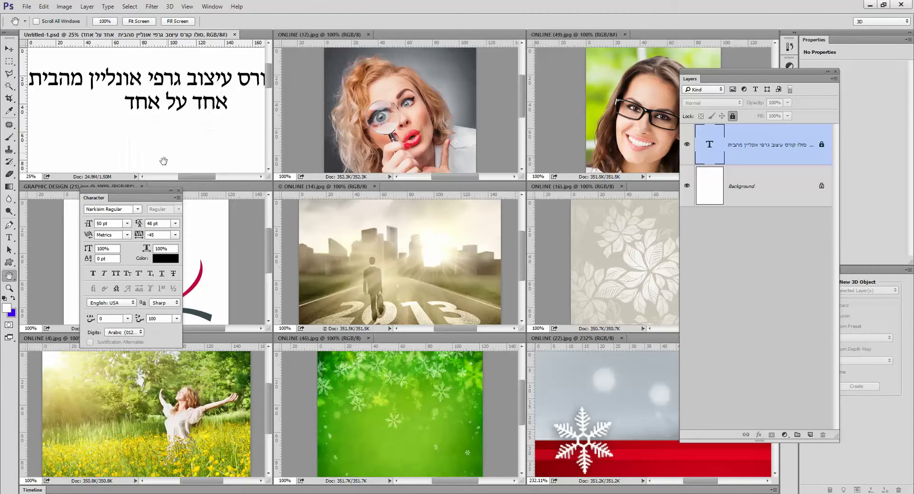
left_click(179, 190)
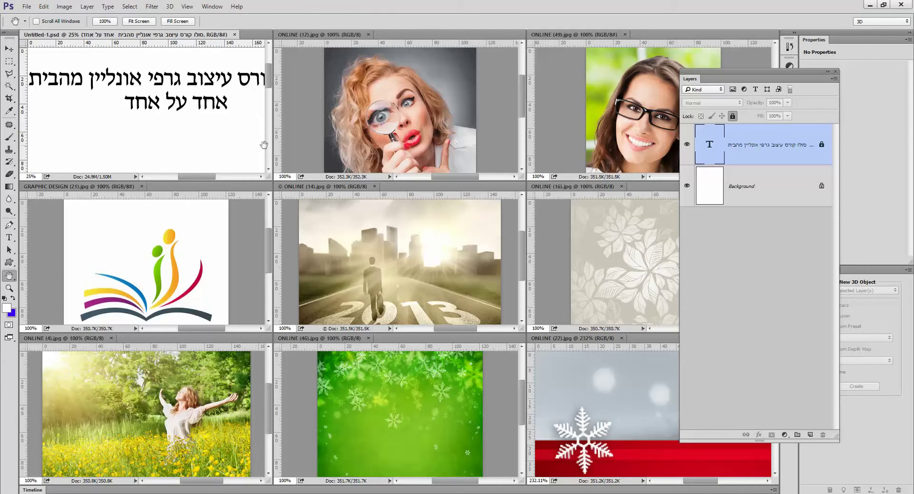
Step: Copy the ONLINE (12), (49), (14), (16), (46), (22) and GRAPHIC DESIGN (21) images into Untitled-1.psd with the Move tool
left_click(9, 49)
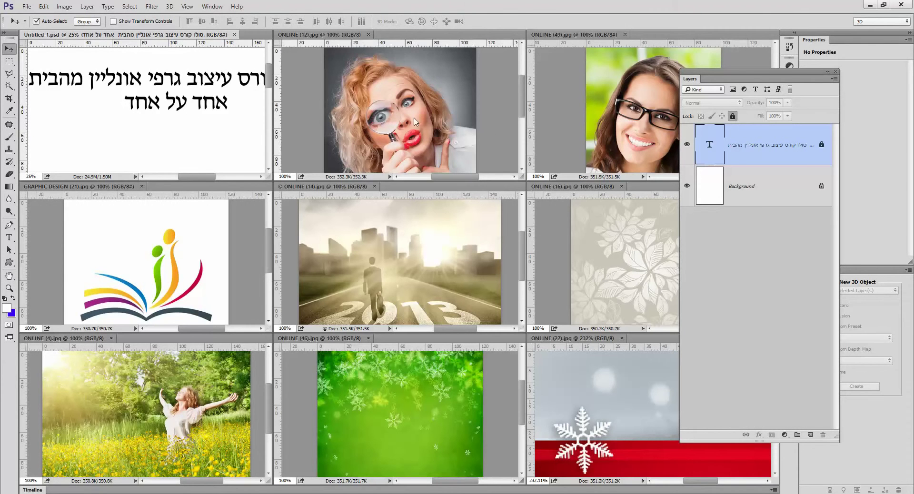
left_click_drag(414, 121, 185, 143)
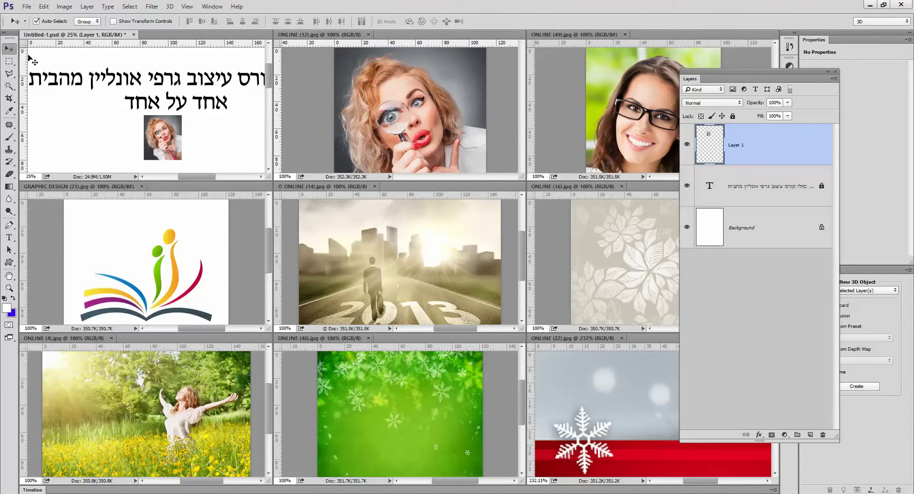
left_click_drag(620, 108, 112, 139)
left_click_drag(143, 267, 162, 126)
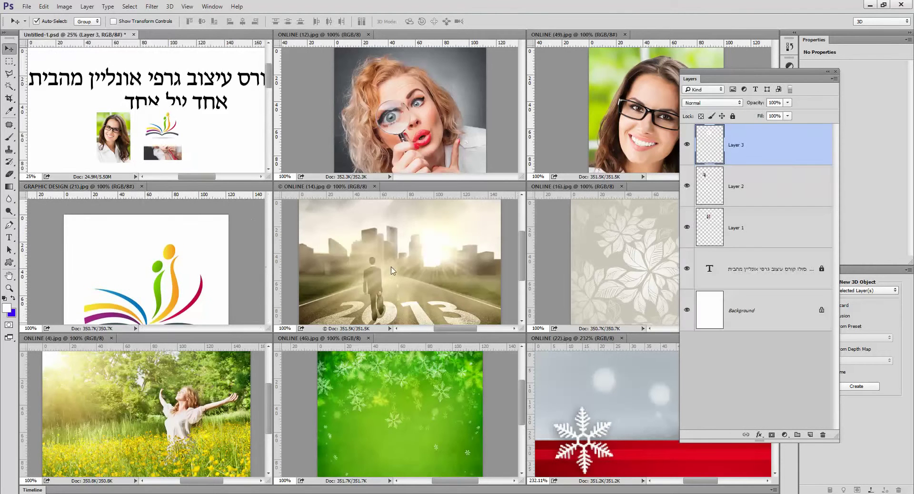
left_click_drag(391, 271, 144, 136)
left_click_drag(617, 289, 194, 140)
left_click_drag(419, 453, 162, 149)
left_click_drag(586, 376, 168, 145)
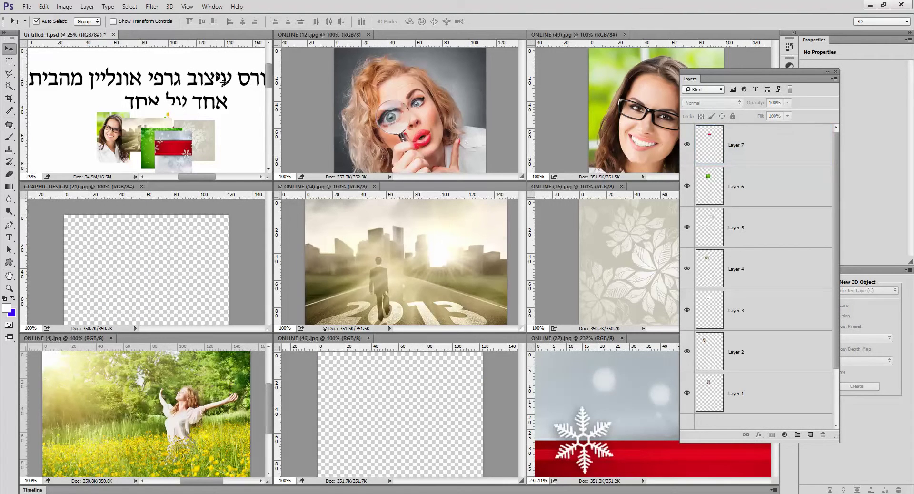
Step: Consolidate all tiled documents back into tabs with Untitled-1.psd in front
left_click(212, 6)
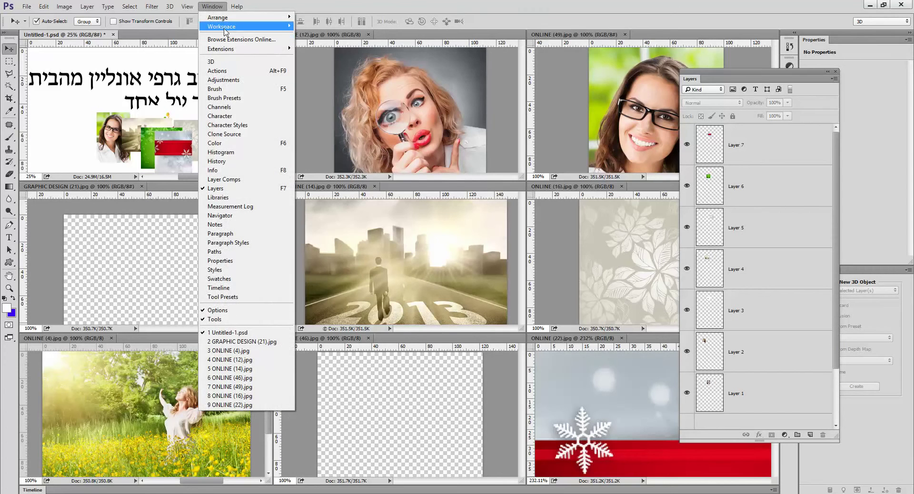
mouse_move(226, 27)
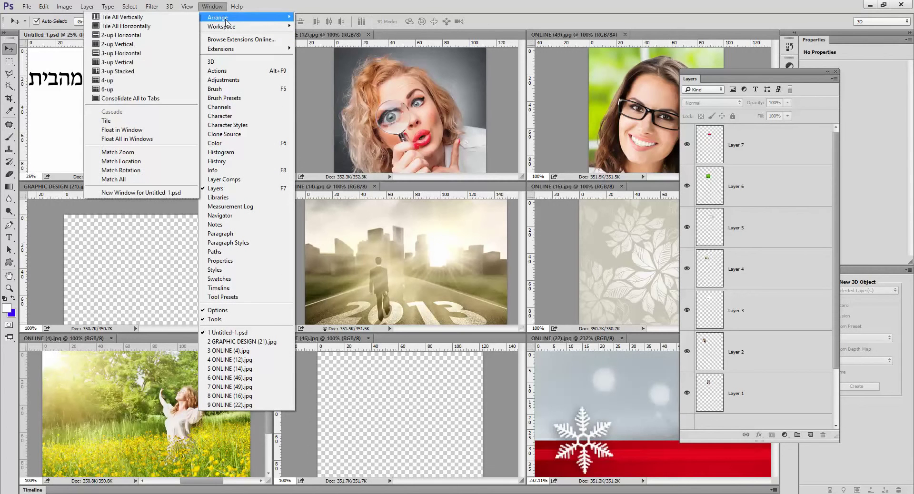
left_click(170, 99)
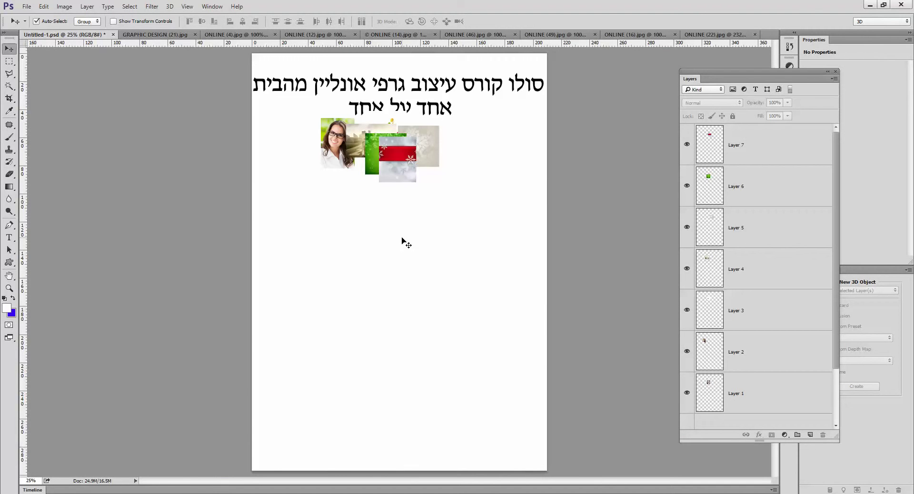
Step: Move the red ribbon image and the green snowflake image out of the overlapping pile onto the empty page area
left_click_drag(392, 176, 321, 351)
left_click_drag(384, 166, 392, 257)
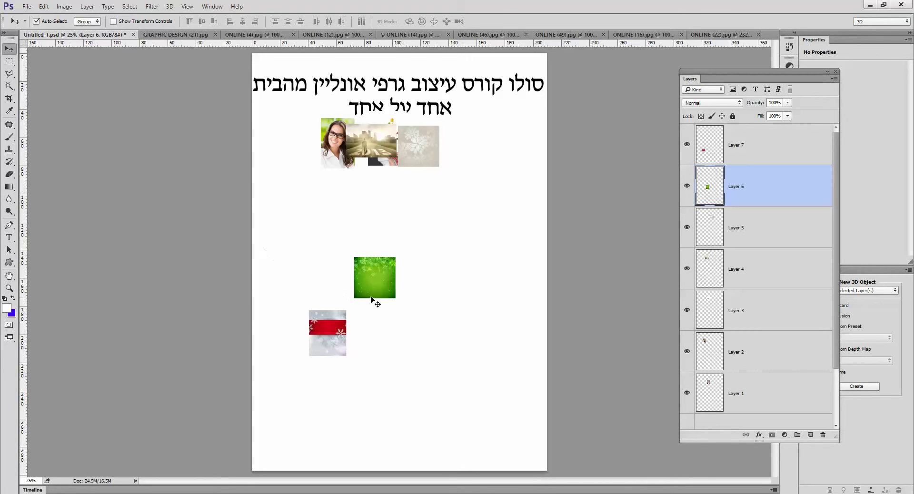
left_click_drag(326, 315, 317, 208)
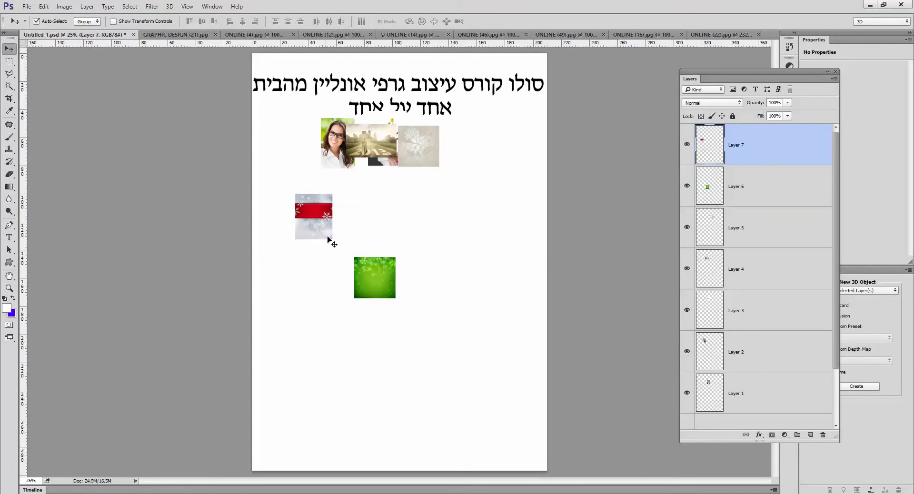
Step: Free-transform the red ribbon image on Layer 7 to fill the whole page at 210 x 297 mm
left_click(319, 231)
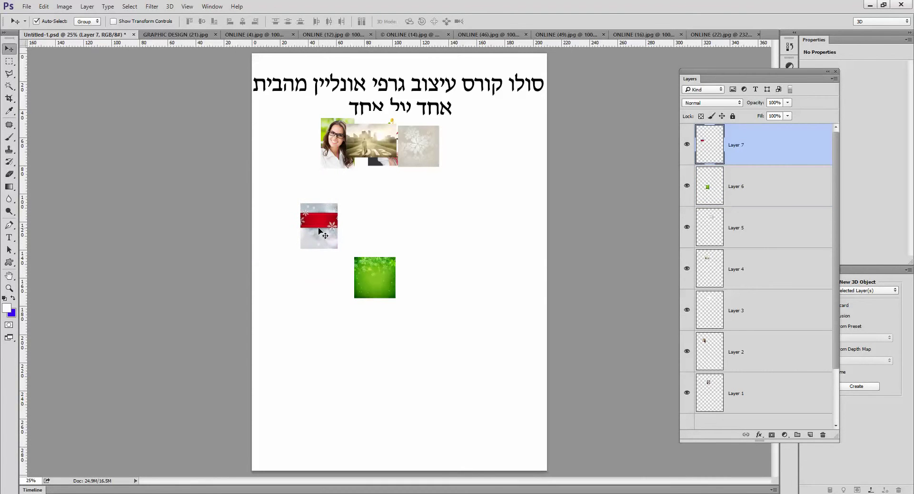
key("ctrl")
key("ctrl+t")
left_click_drag(337, 204, 547, 54)
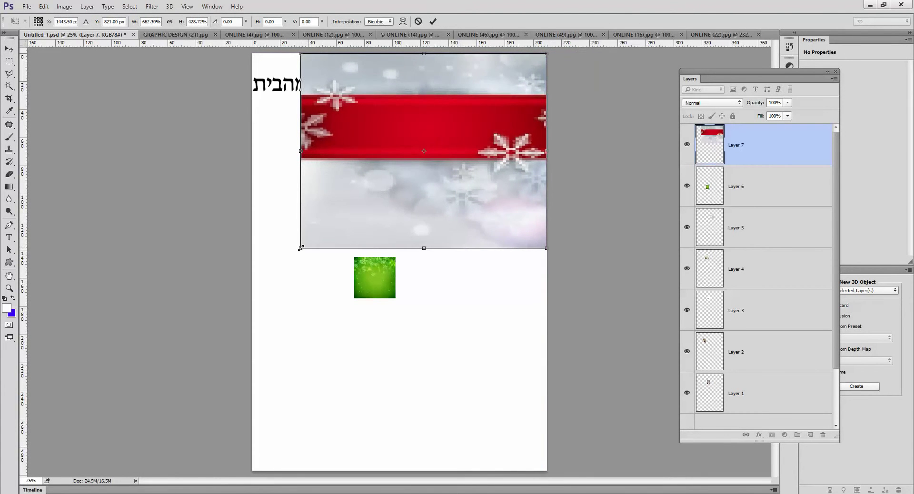
left_click_drag(300, 248, 248, 472)
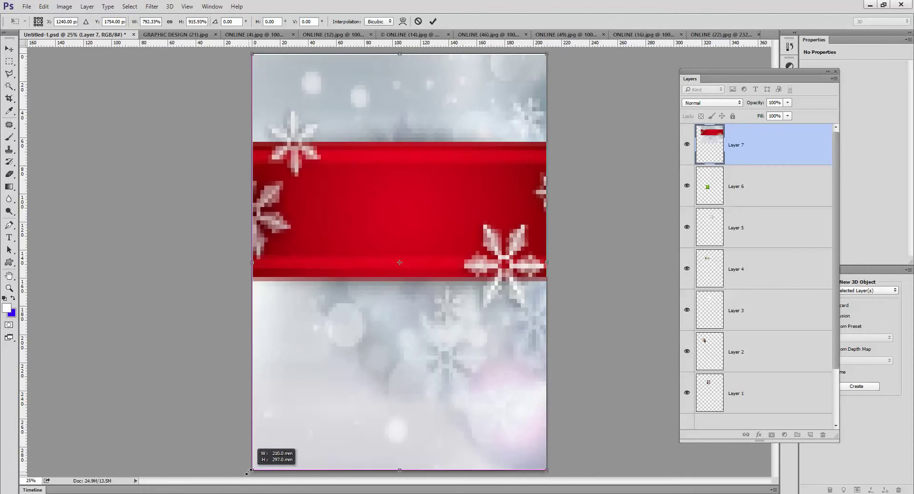
key("Return")
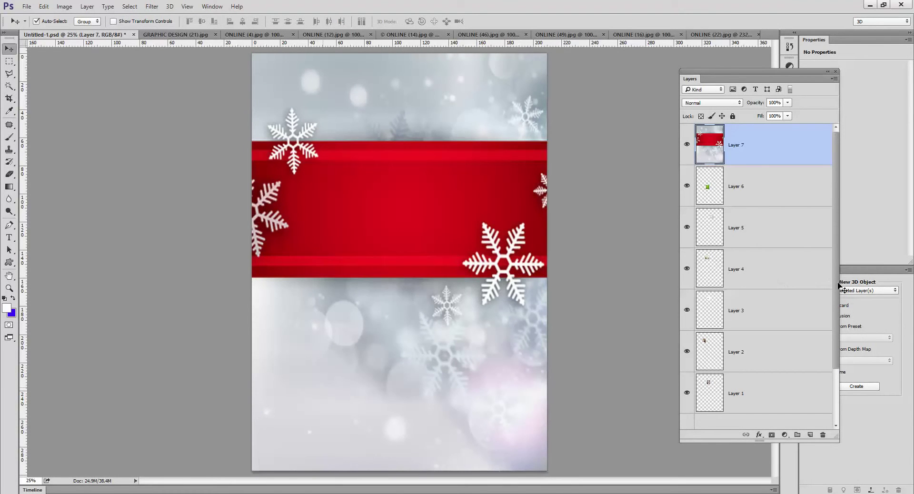
Step: Reorder the locked Hebrew title text layer to the top of the layer stack, above Layer 7
scroll(819, 387, "down", 3)
left_click_drag(796, 384, 779, 155)
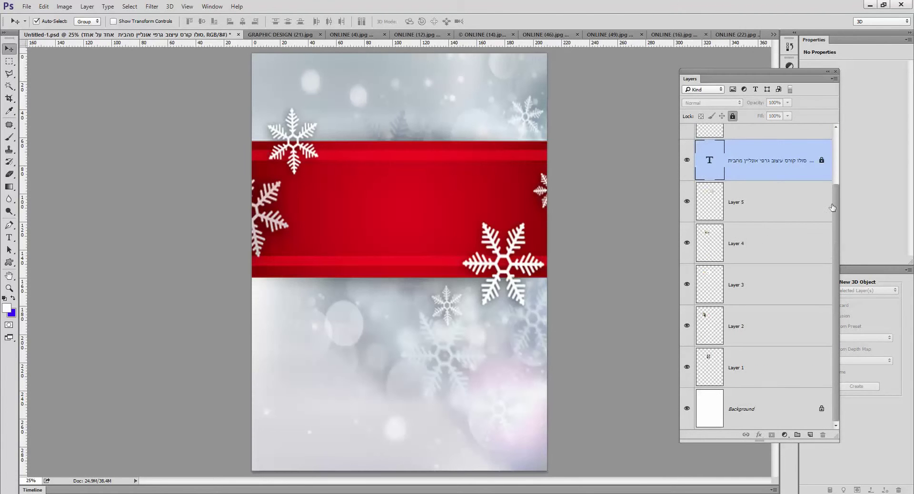
scroll(790, 164, "up", 2)
left_click(787, 131)
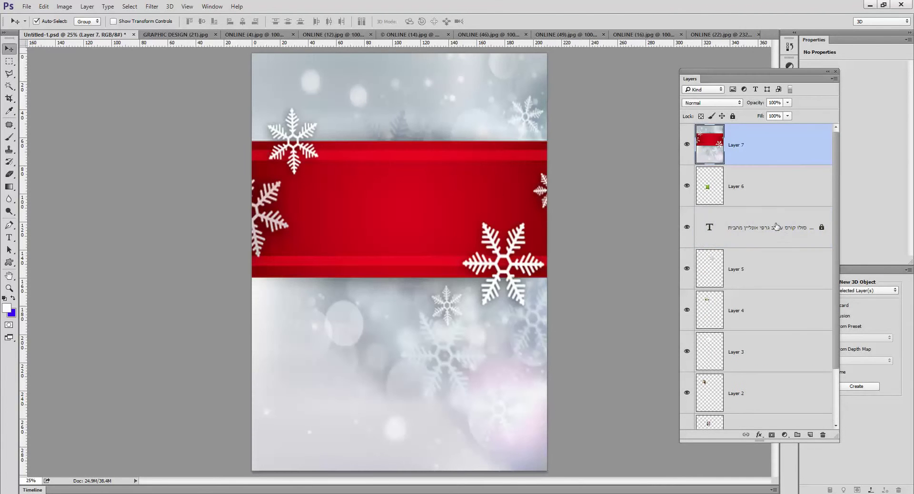
left_click(752, 228)
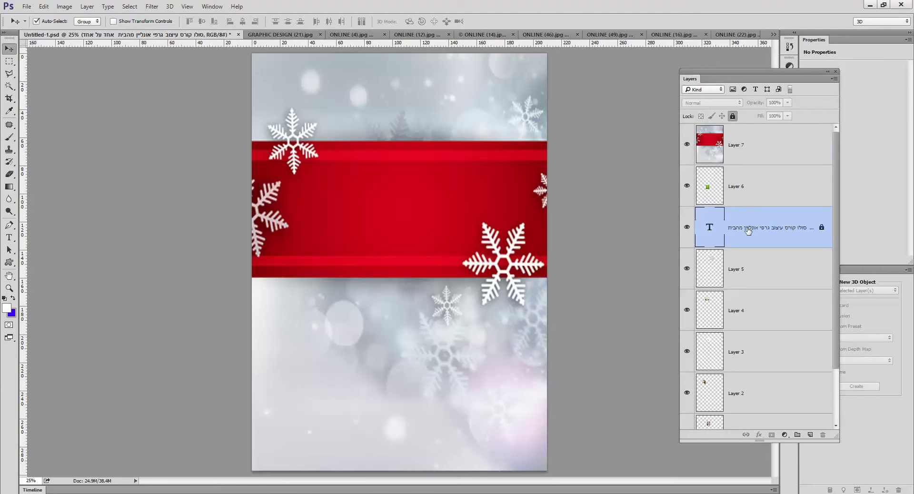
left_click_drag(752, 228, 750, 134)
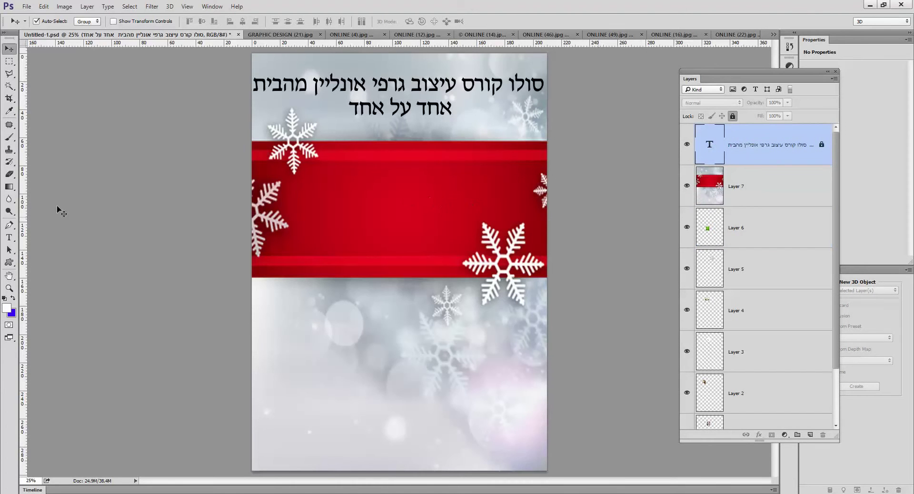
Step: Add the text "דגדגדגדג" on the red ribbon with the Type tool
left_click(9, 238)
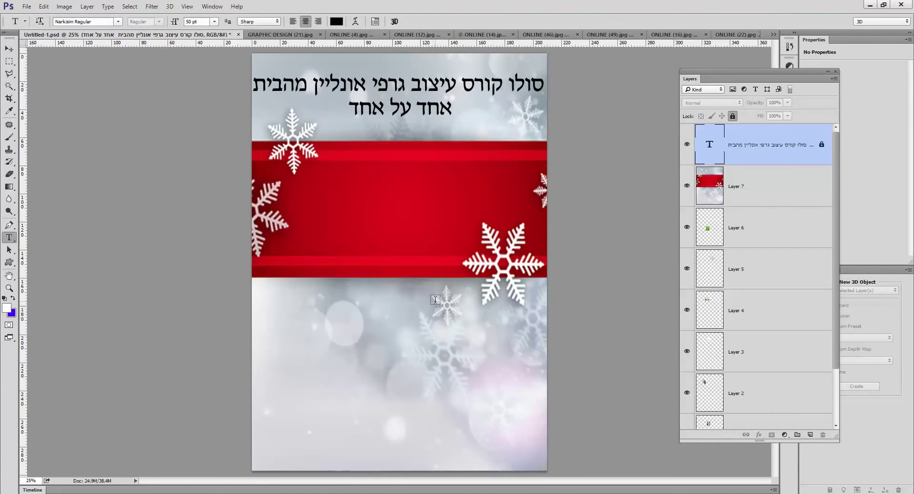
left_click(460, 191)
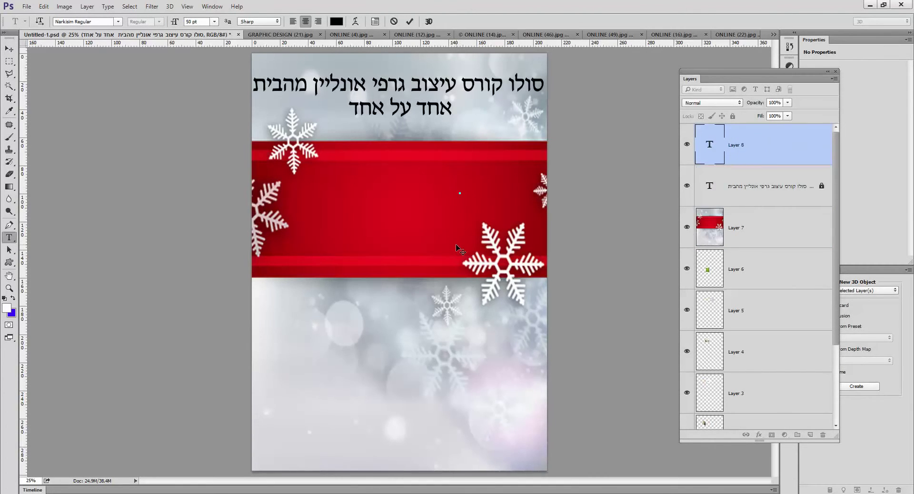
type("דגדגדגדג")
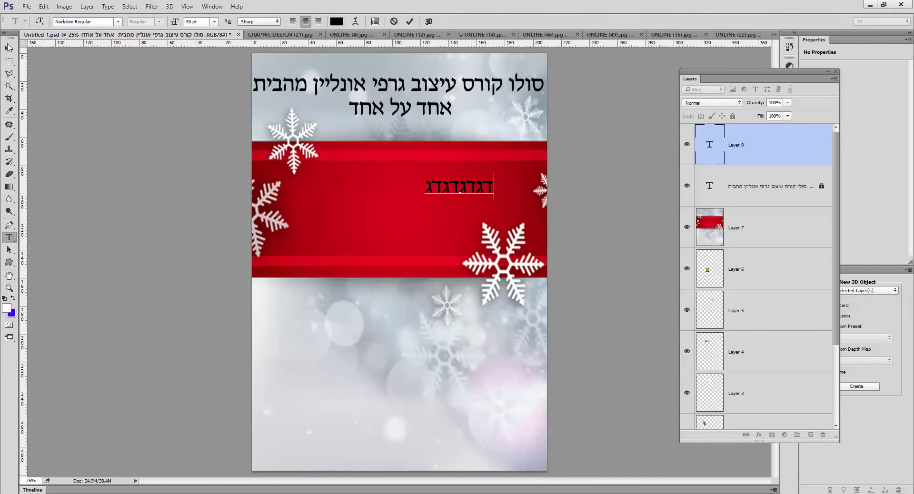
left_click(9, 48)
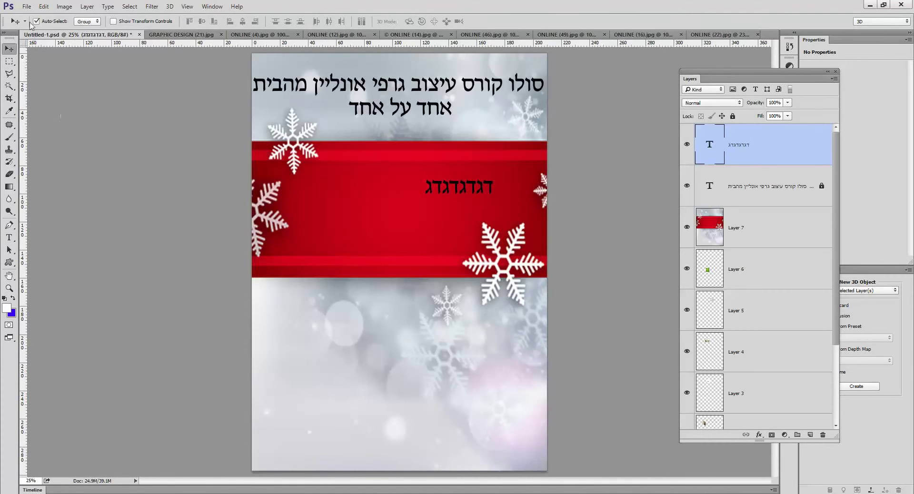
Step: Free-transform the "דגדגדגדג" text on the red ribbon to about 258% width and 245% height
left_click(44, 6)
left_click(69, 193)
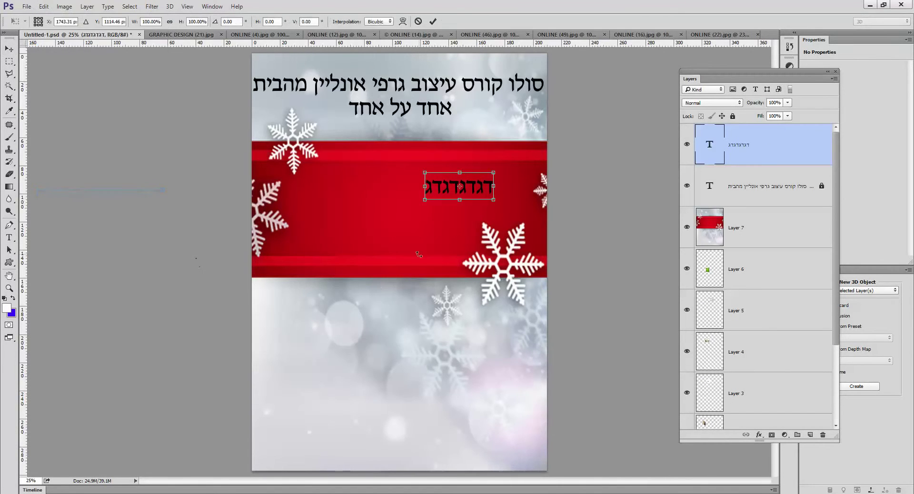
left_click_drag(424, 201, 317, 238)
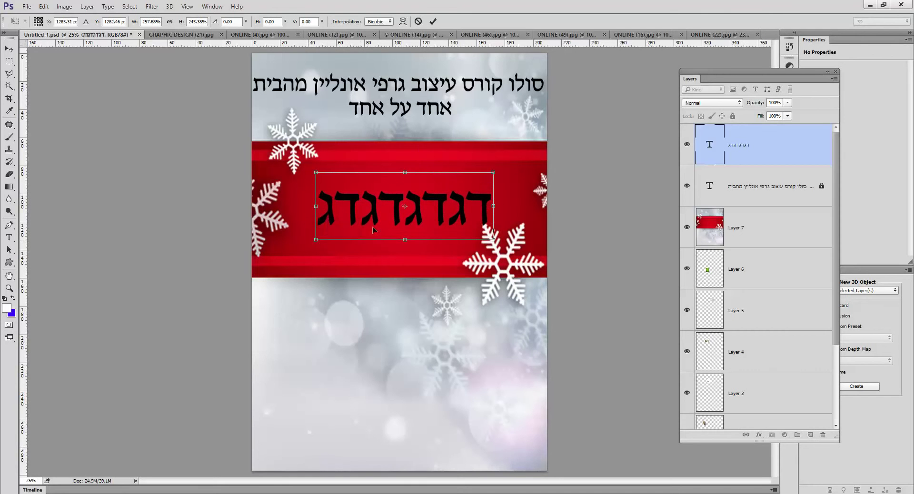
double_click(381, 228)
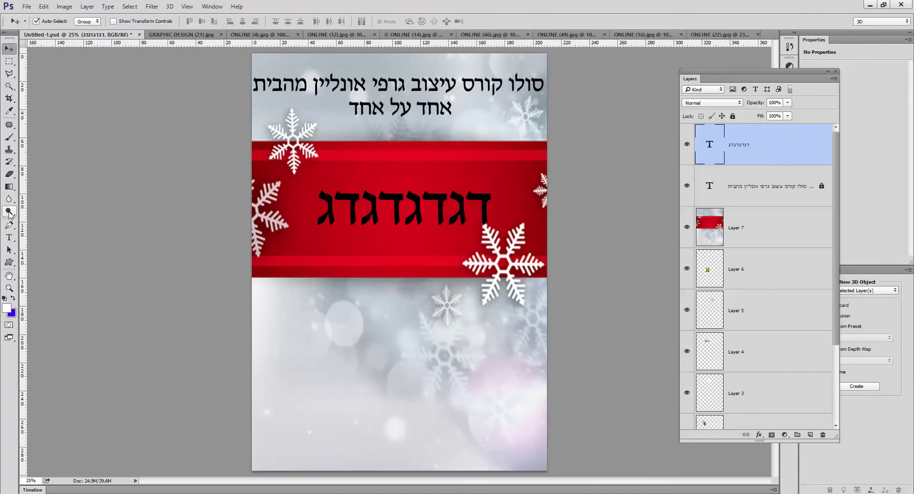
Step: Add the text "כעכעכעכעכע" on the snowflake area below the ribbon with the Type tool
key("t")
left_click(433, 366)
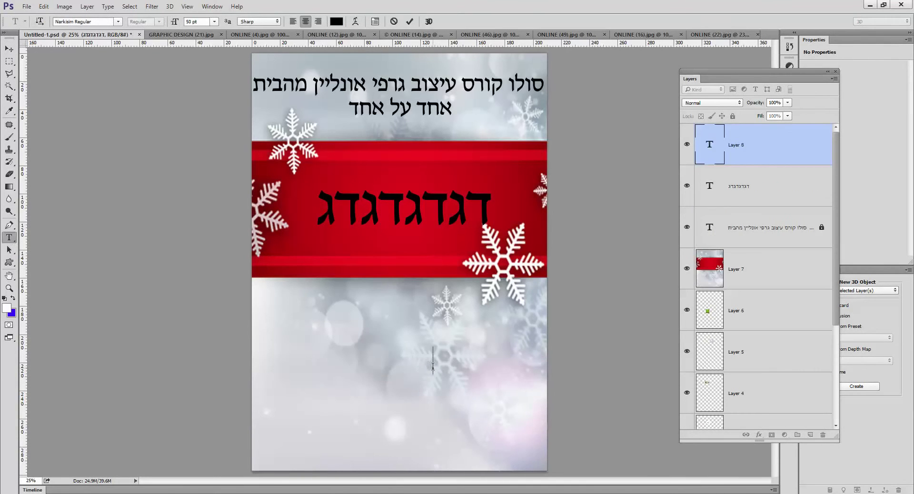
type("כעכעכעכעכע")
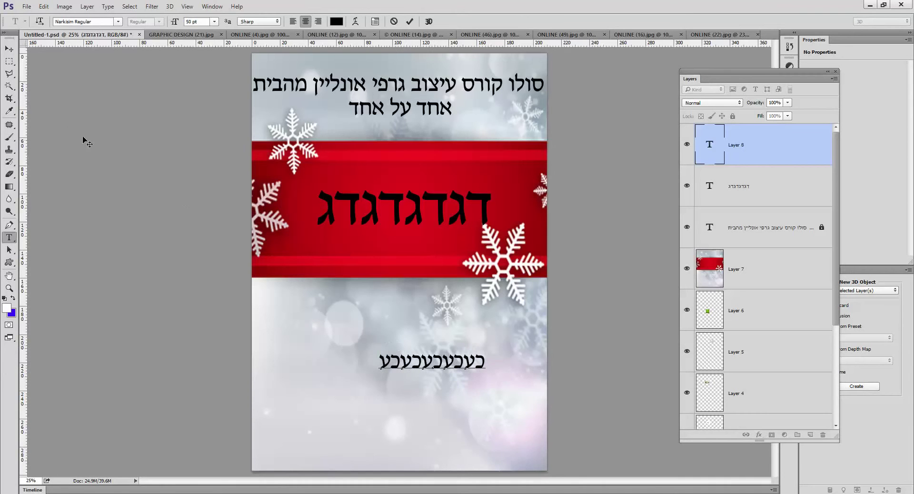
left_click(9, 49)
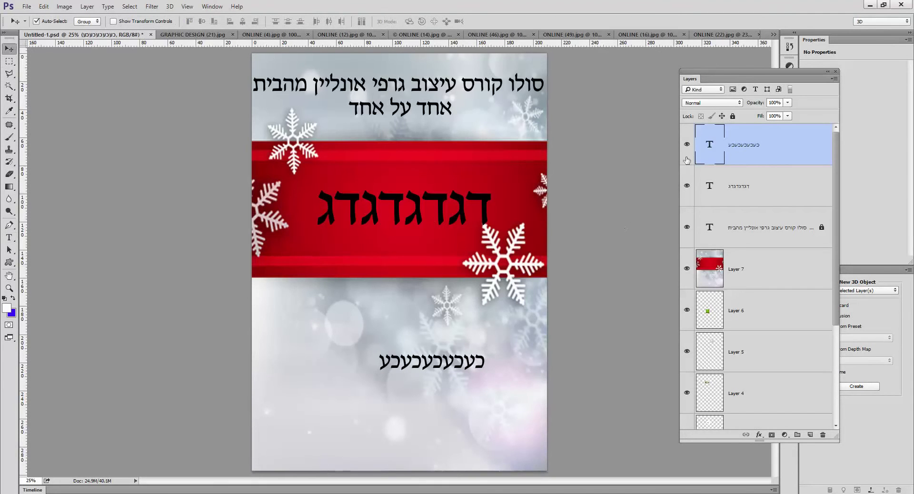
Step: Show the Styles panel and float it over the empty canvas area beside the page
left_click(205, 13)
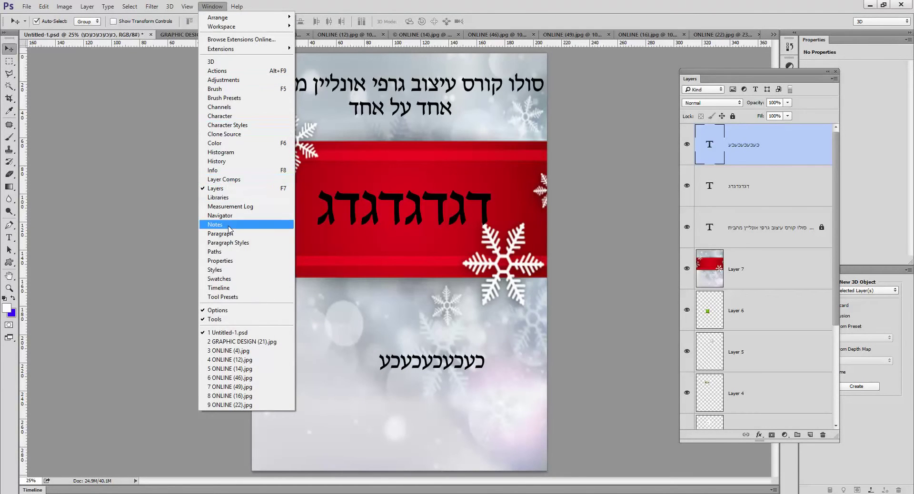
left_click(231, 270)
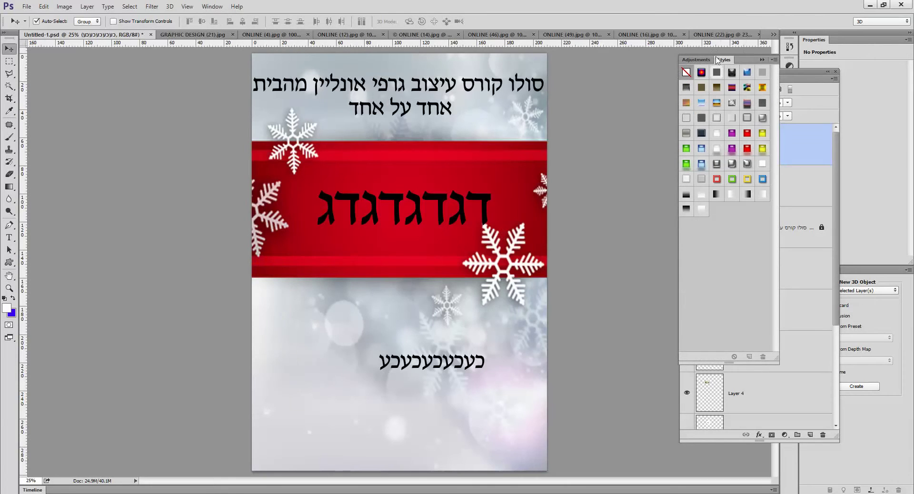
left_click_drag(723, 60, 68, 89)
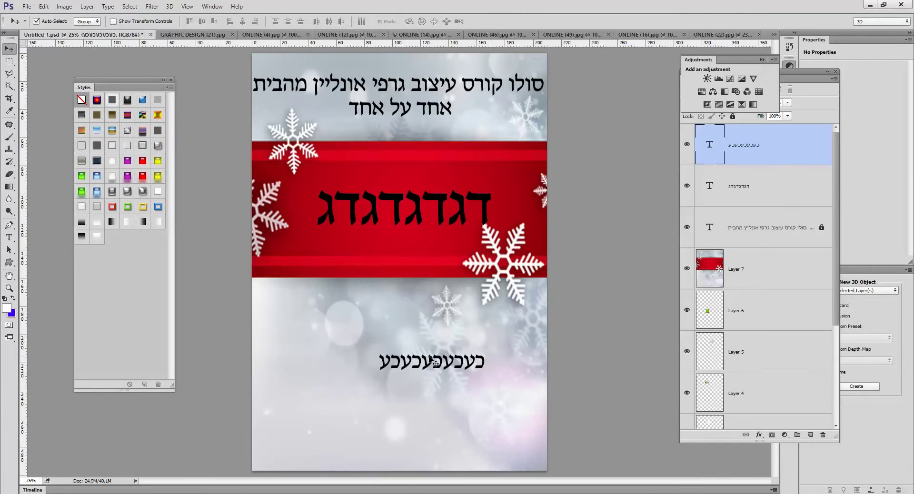
Step: Move the "כעכעכעכעכע" text lower on the page and free-transform it to fill most of the page width
left_click_drag(431, 365, 385, 385)
key("ctrl+t")
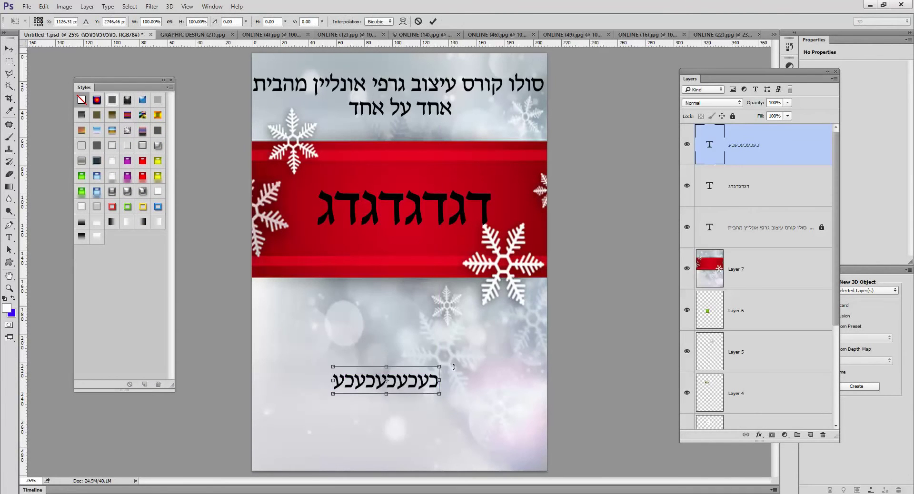
left_click_drag(439, 367, 546, 306)
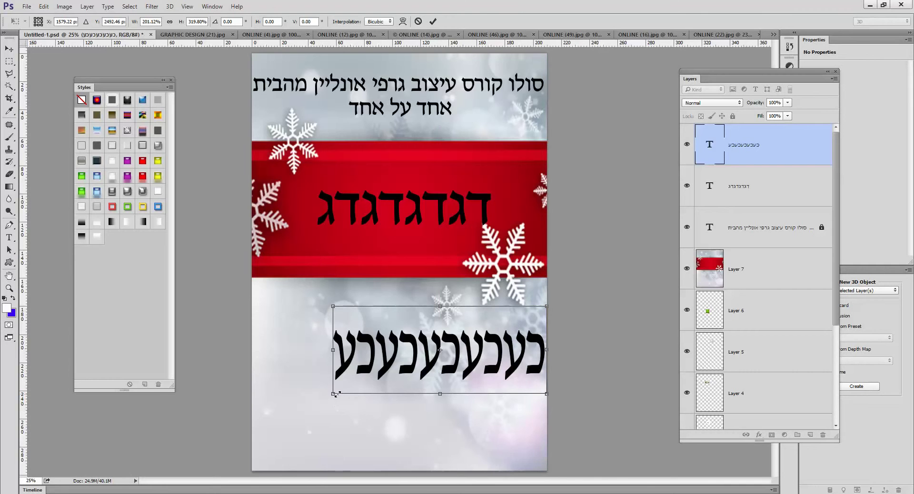
left_click_drag(293, 429, 291, 429)
key("Return")
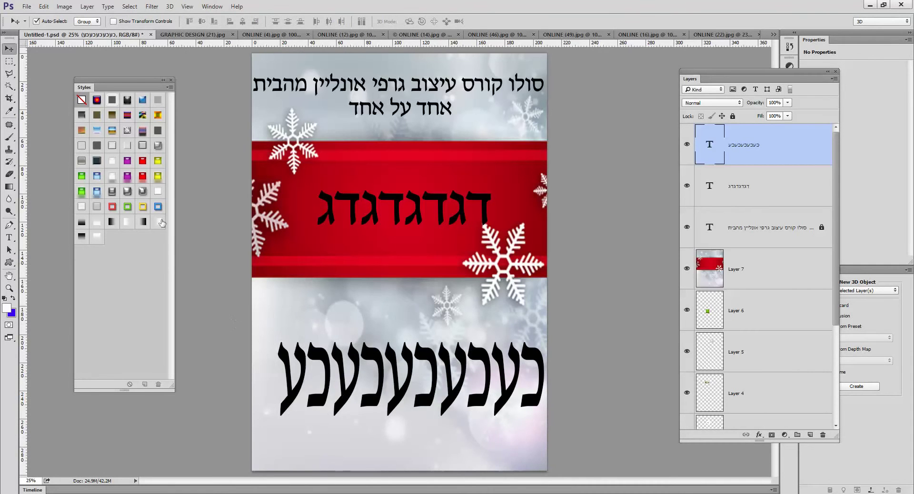
Step: Try chrome, purple and red preset styles on the "כעכעכעכעכע" text and apply the yellow gel style
left_click(142, 192)
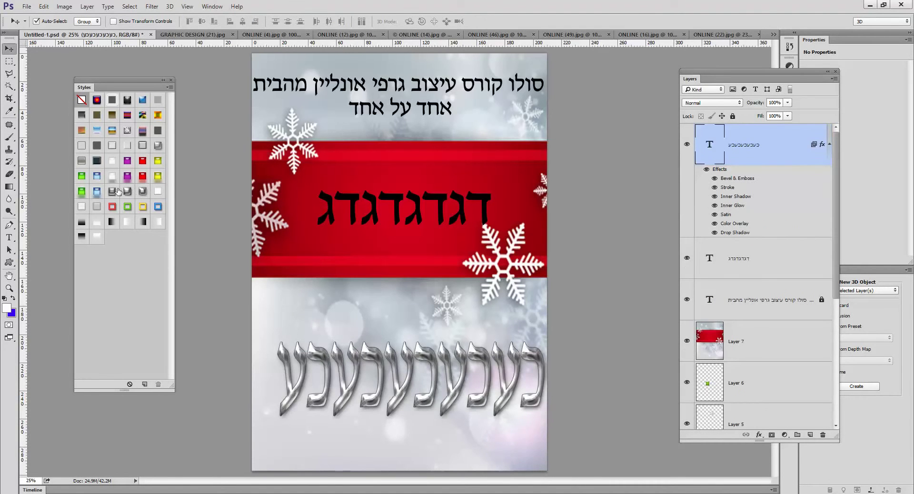
left_click(112, 191)
left_click(127, 176)
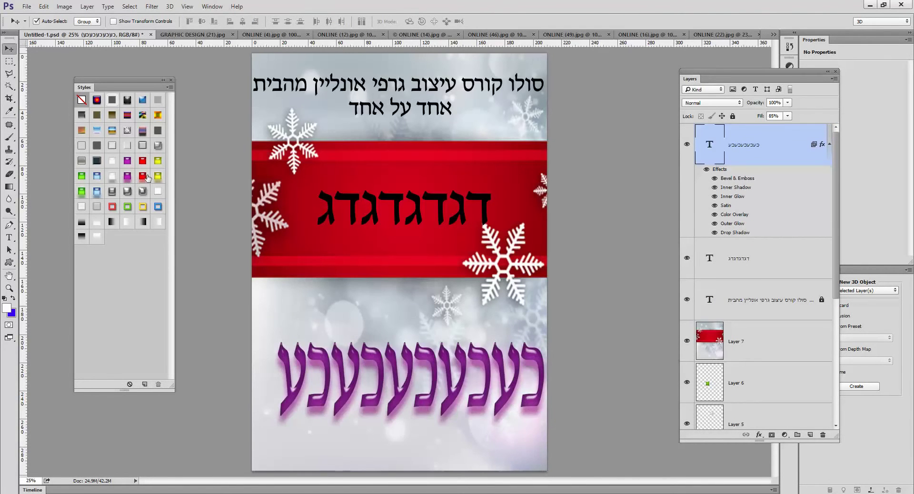
left_click(142, 176)
left_click(157, 176)
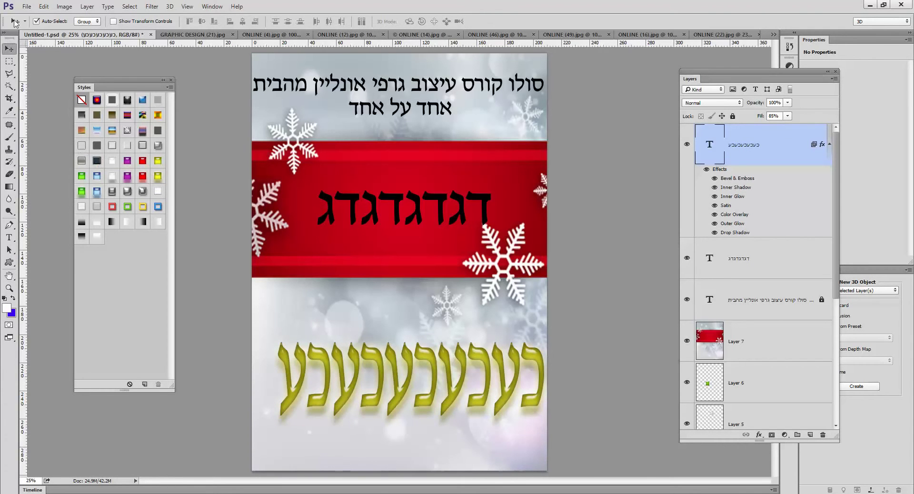
left_click(27, 6)
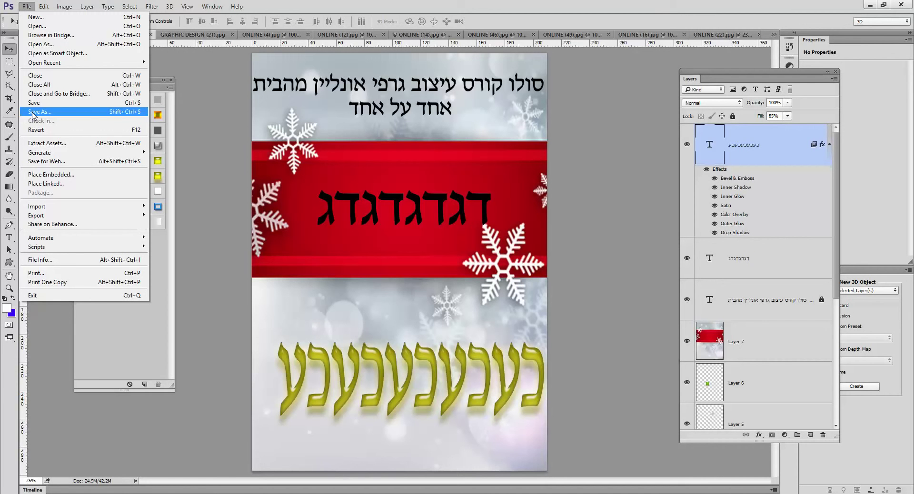
left_click(398, 217)
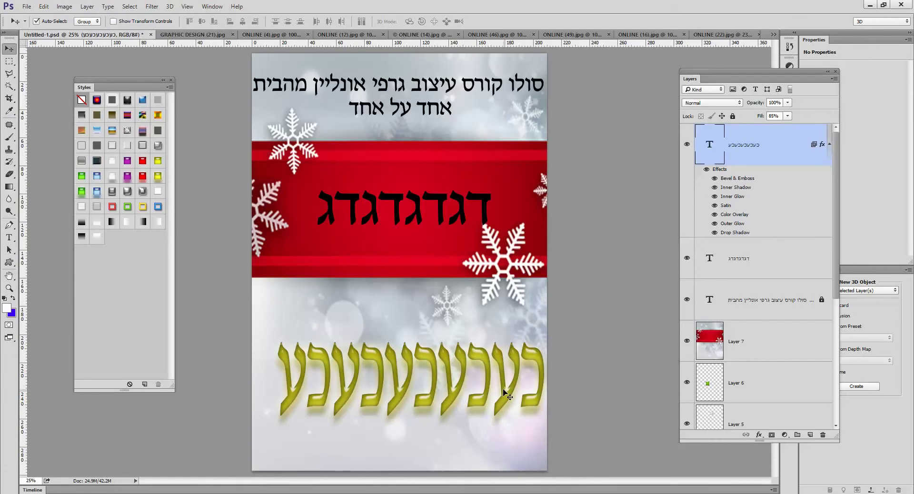
Step: Insert extra Hebrew letters into the yellow text below the ribbon with the Type tool
left_click(8, 237)
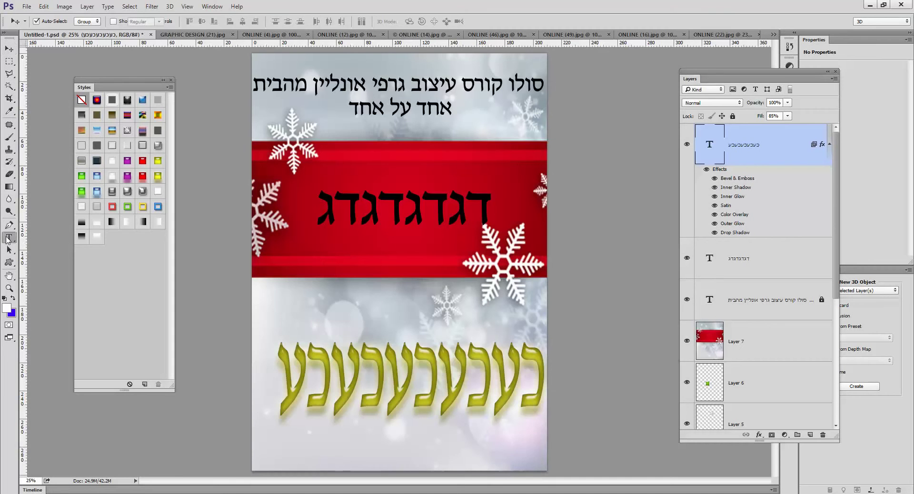
left_click(422, 307)
type("גכגכעכעכ")
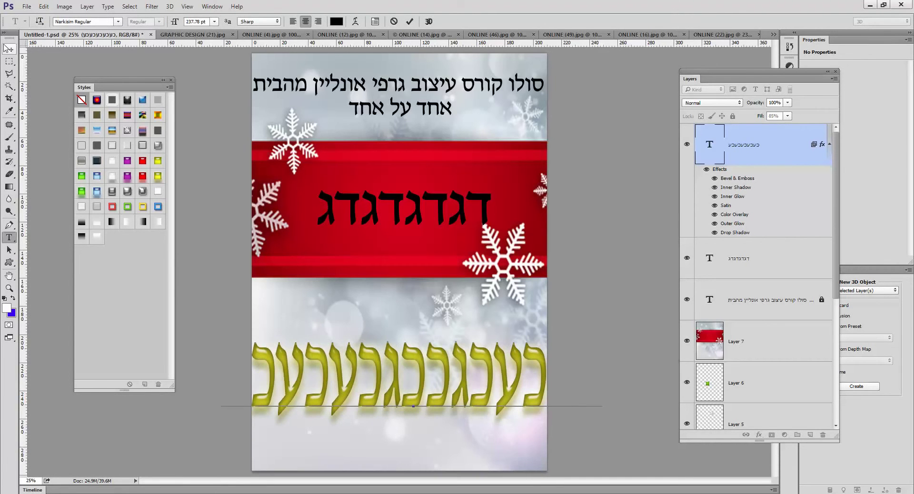
left_click(8, 48)
Step: Add the text "כגכגכגכ" as a new layer, move it under "דגדגדגדג" on the ribbon, and shift the larger text slightly left
left_click(8, 237)
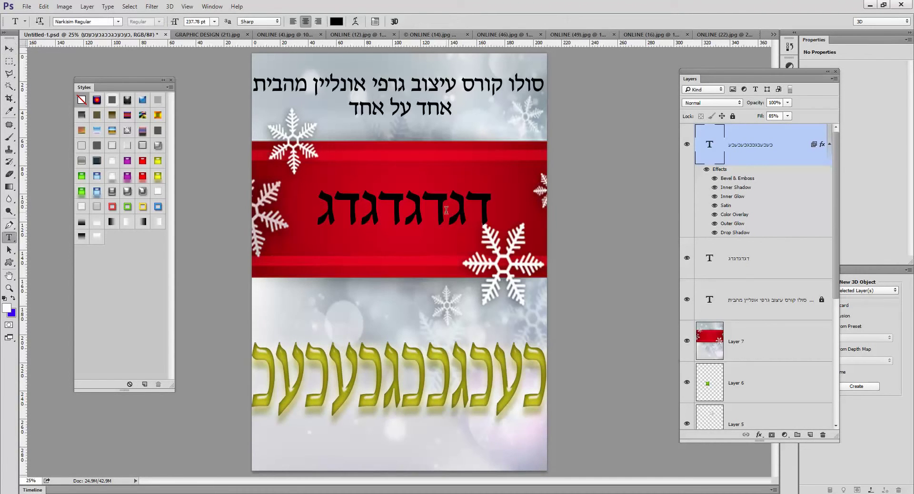
left_click(434, 136)
type("כגכגכגכג")
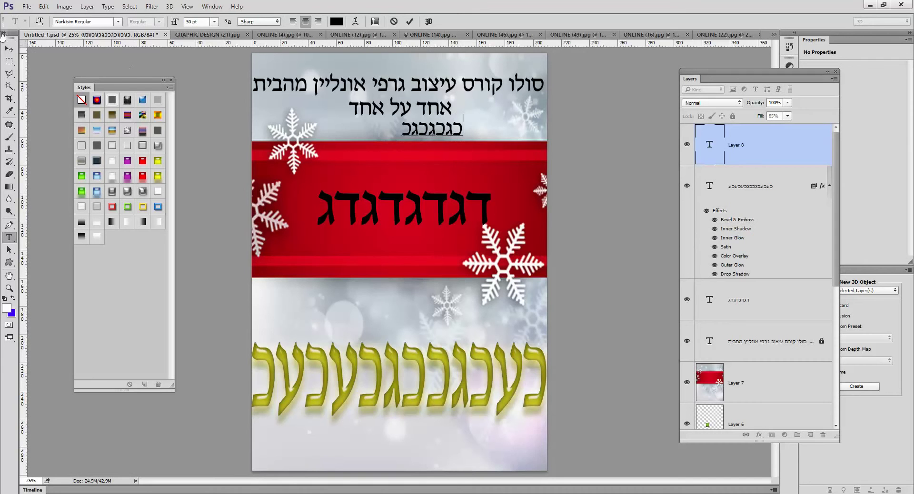
left_click(9, 48)
left_click_drag(417, 128, 373, 241)
left_click_drag(421, 200, 415, 200)
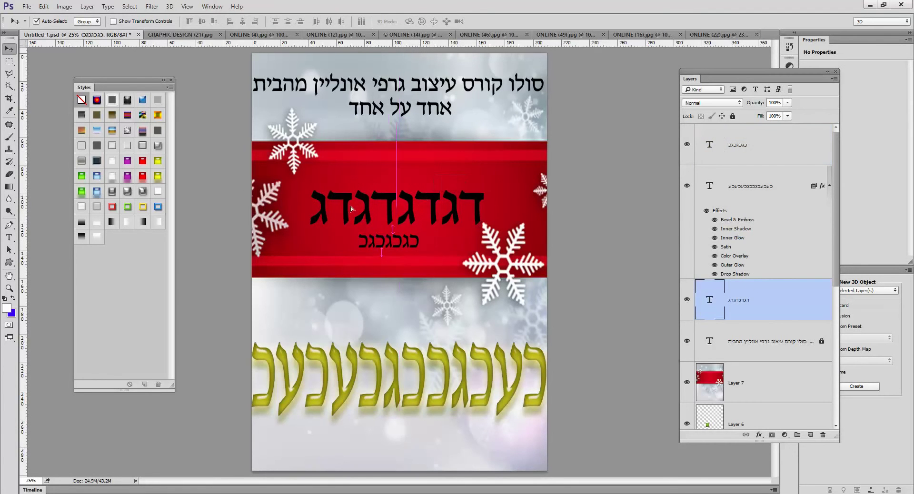
Step: Try the Arc text warp on the "דגדגדגדג" text and apply the Flag warp style to it
left_click(8, 238)
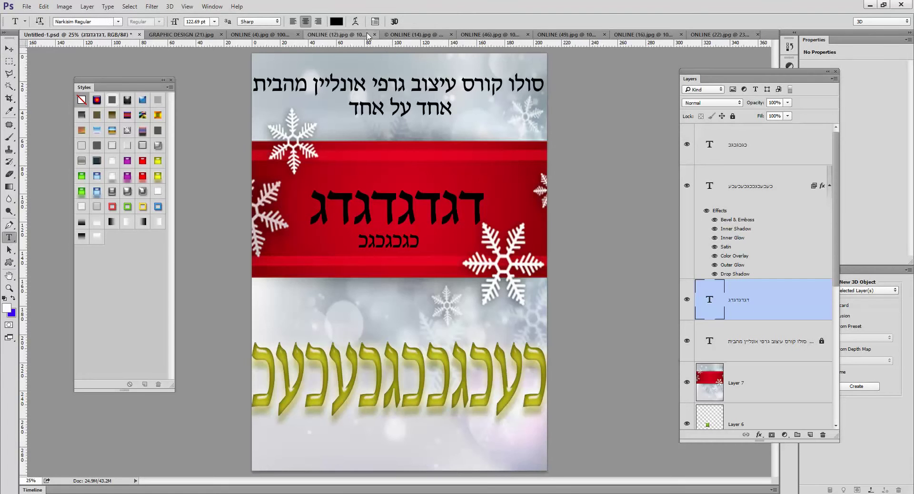
left_click(356, 22)
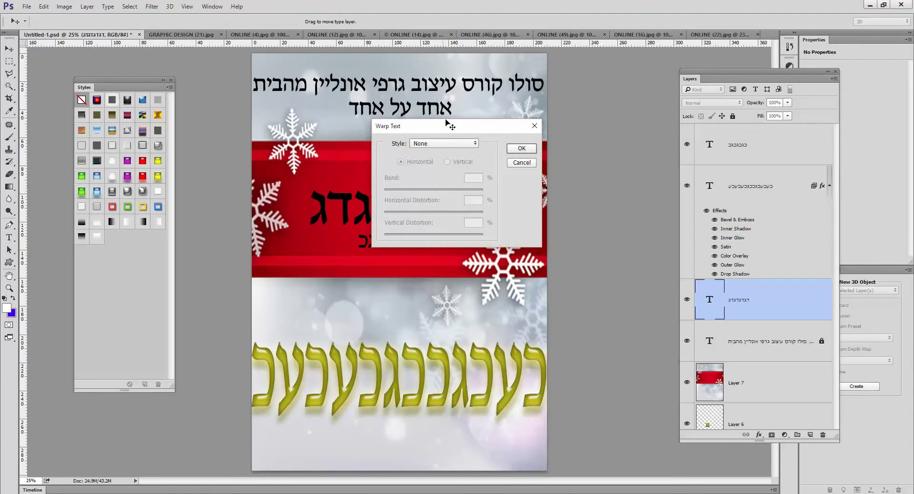
left_click_drag(448, 125, 571, 69)
left_click(566, 88)
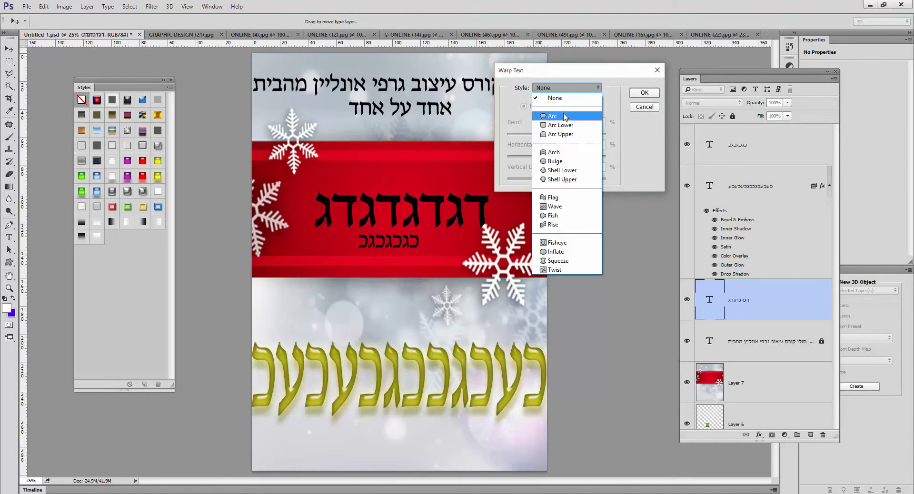
left_click(565, 116)
left_click(567, 88)
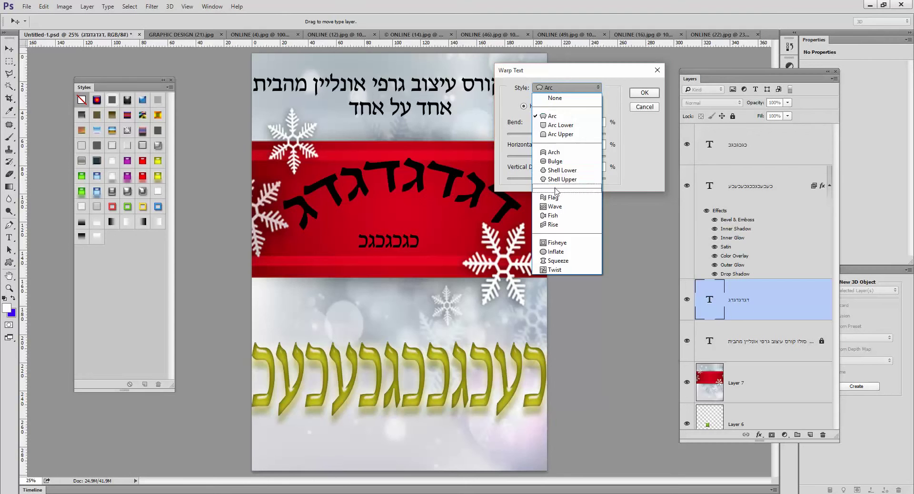
left_click(555, 197)
left_click(644, 93)
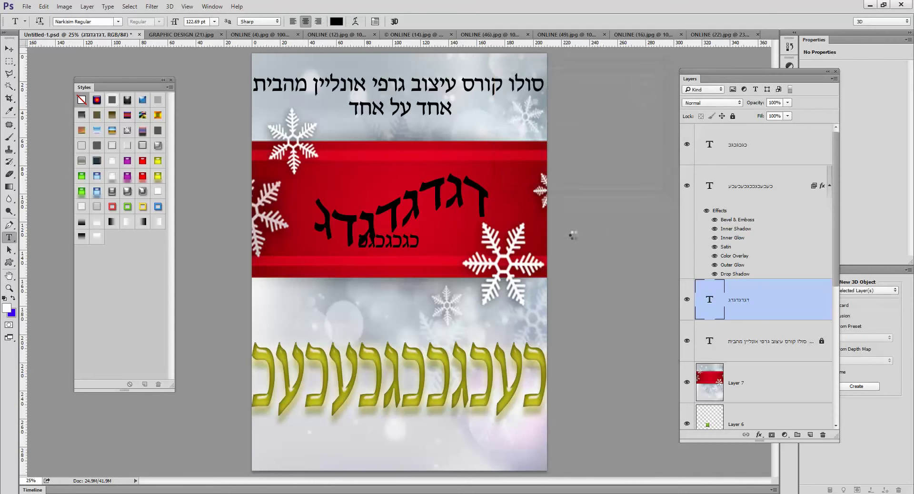
Step: Delete the "כגכגכגכ", yellow and warped "דגדגדגדג" text layers, keeping only the locked Hebrew title
left_click(747, 141)
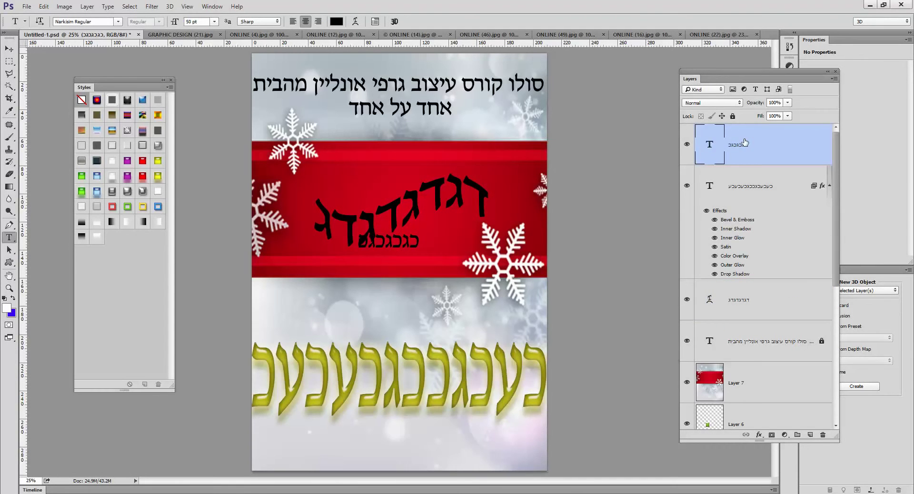
key("Delete")
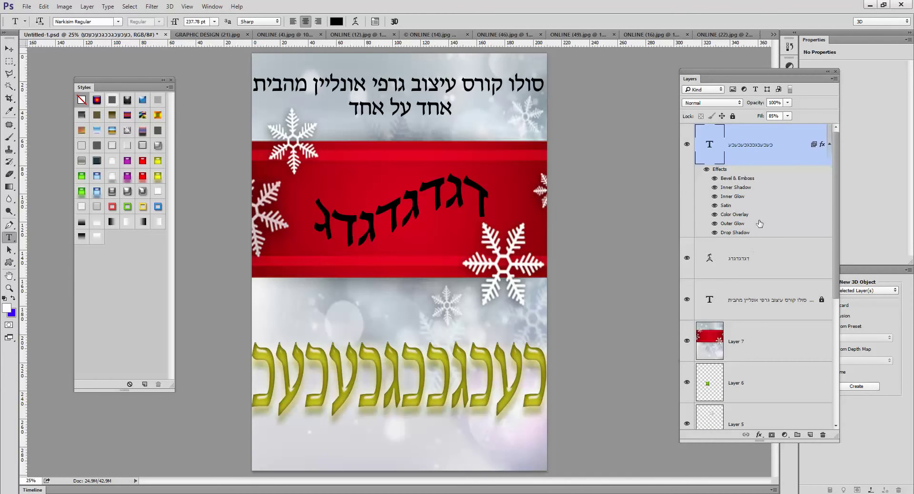
key("Delete")
scroll(759, 259, "down", 3)
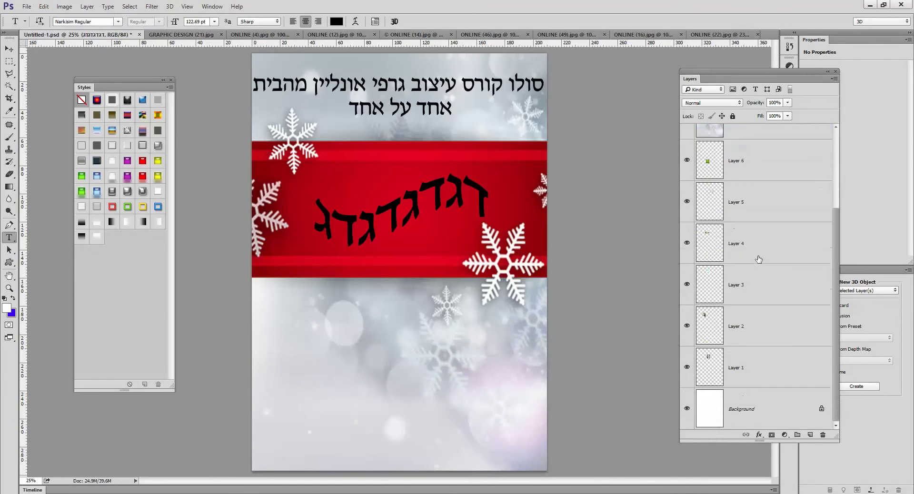
left_click(8, 50)
left_click(431, 189)
key("Delete")
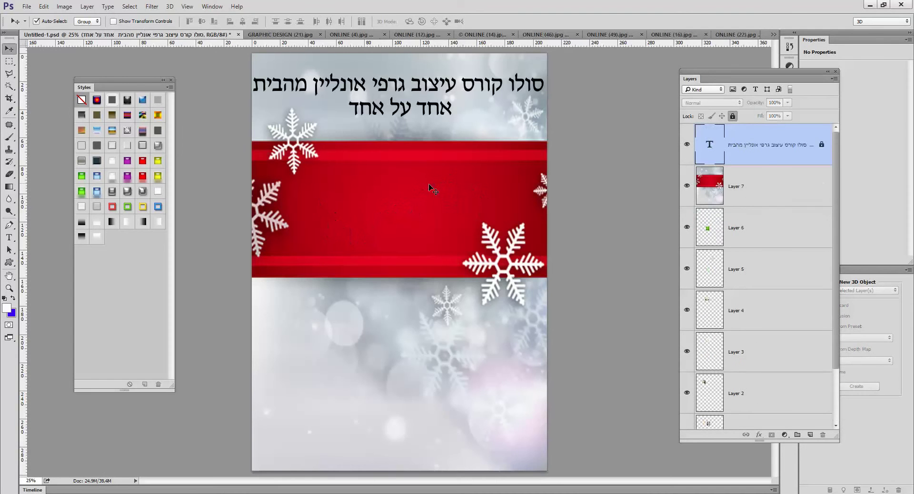
Step: Reorder Layer 6 above Layer 7 and shift its small green snowflake image left along the ribbon's lower edge
left_click_drag(739, 238, 748, 171)
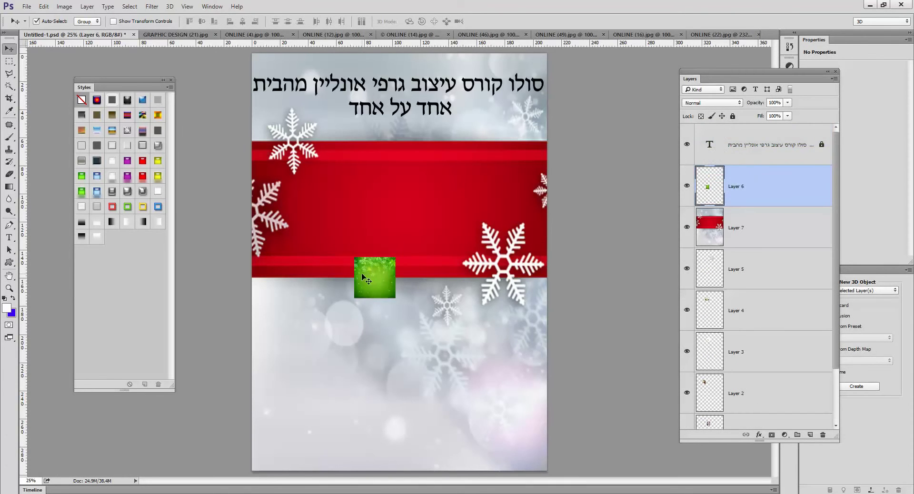
left_click_drag(367, 281, 346, 282)
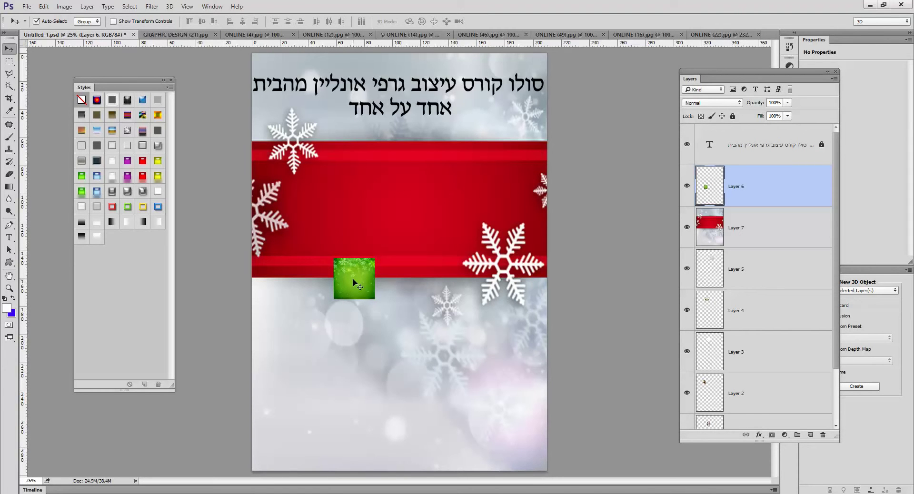
Step: Scale the small green snowflake image on Layer 6 up to cover the whole page
key("ctrl")
key("ctrl+t")
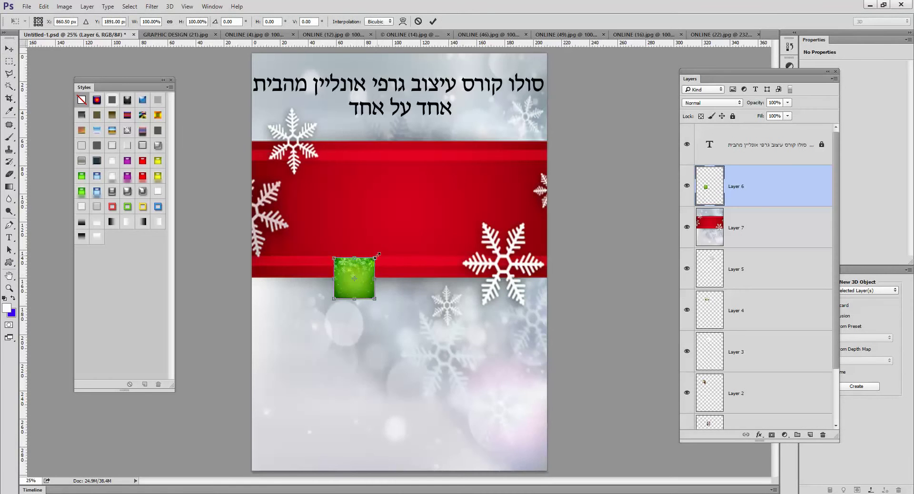
left_click_drag(377, 258, 550, 55)
left_click_drag(336, 300, 247, 472)
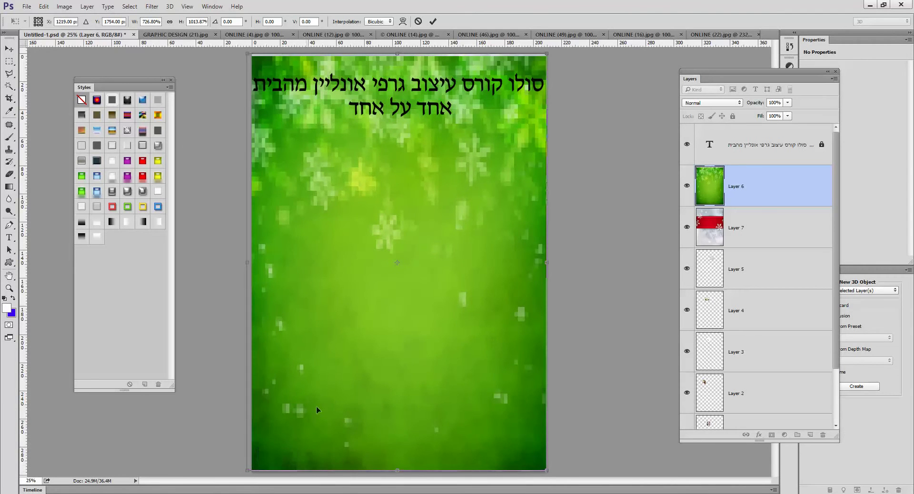
key("Return")
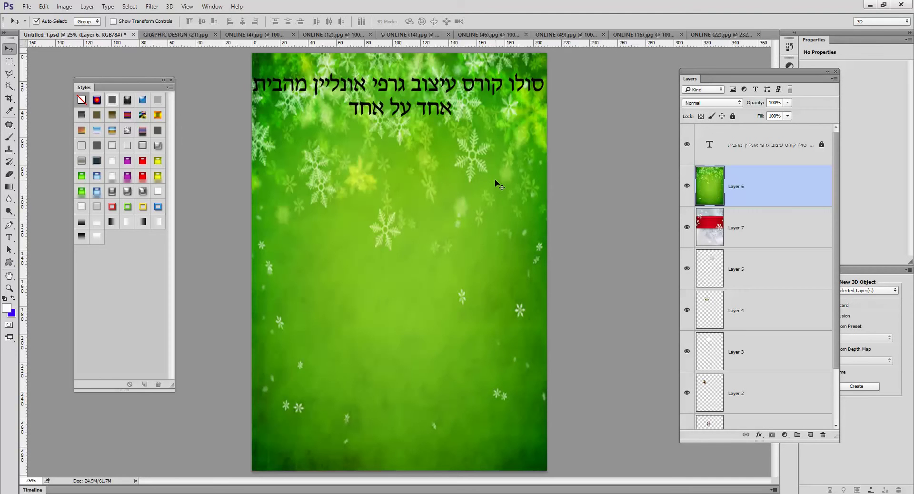
Step: Try lowering Layer 6's opacity to 33%, and set it to 75%
left_click(787, 103)
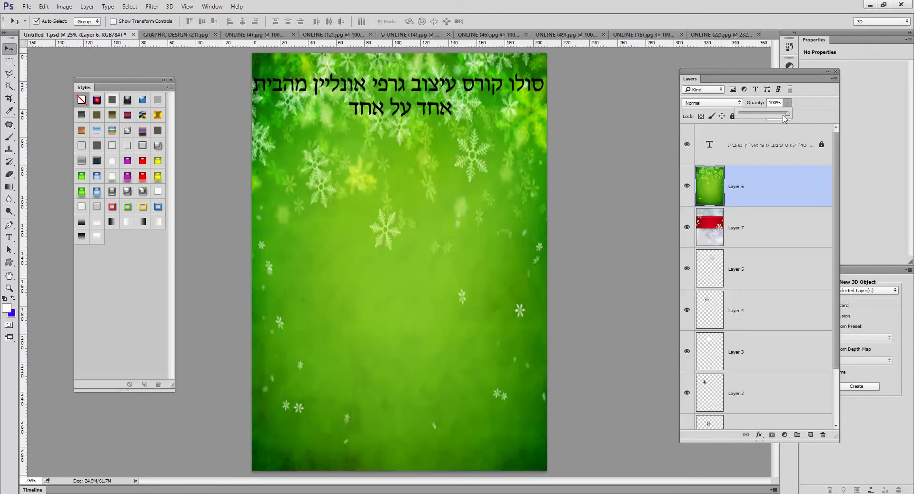
left_click_drag(788, 116, 757, 120)
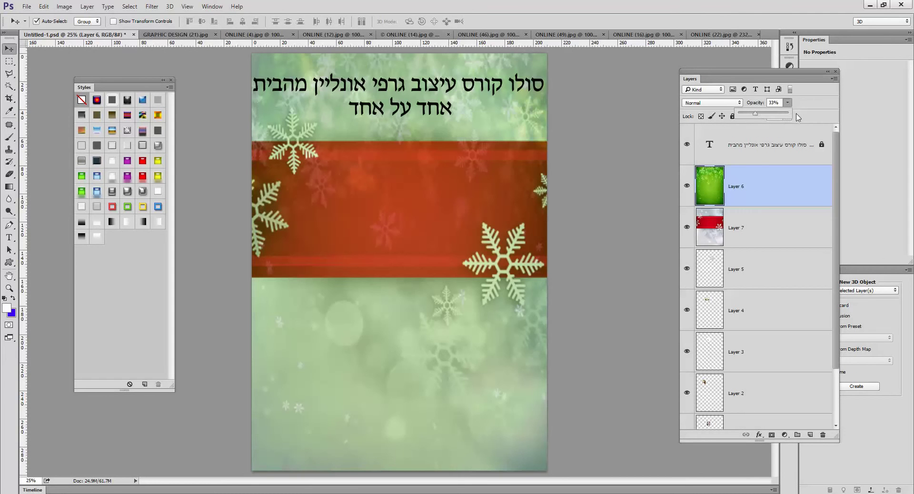
left_click(790, 117)
left_click_drag(788, 115, 776, 115)
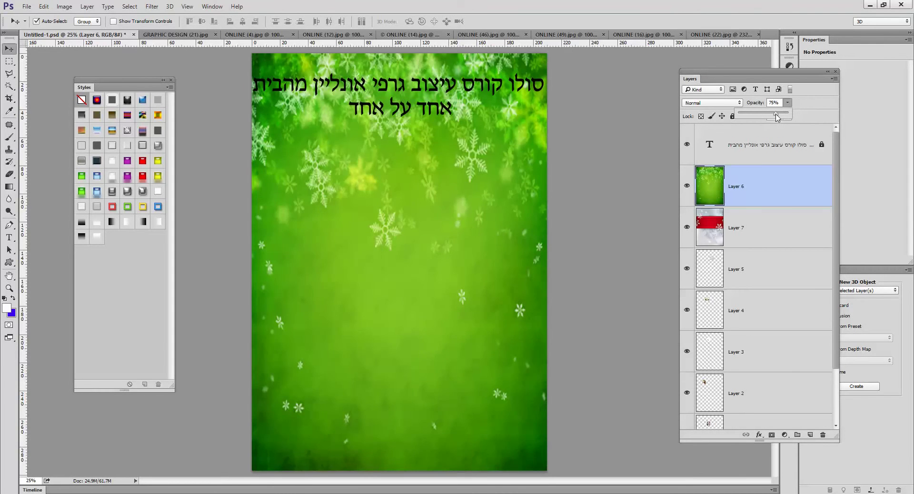
Step: Try clearing a rectangular area of Layer 6 from below the title to the page bottom, undo it, and set the layer's opacity to 100%
left_click(10, 62)
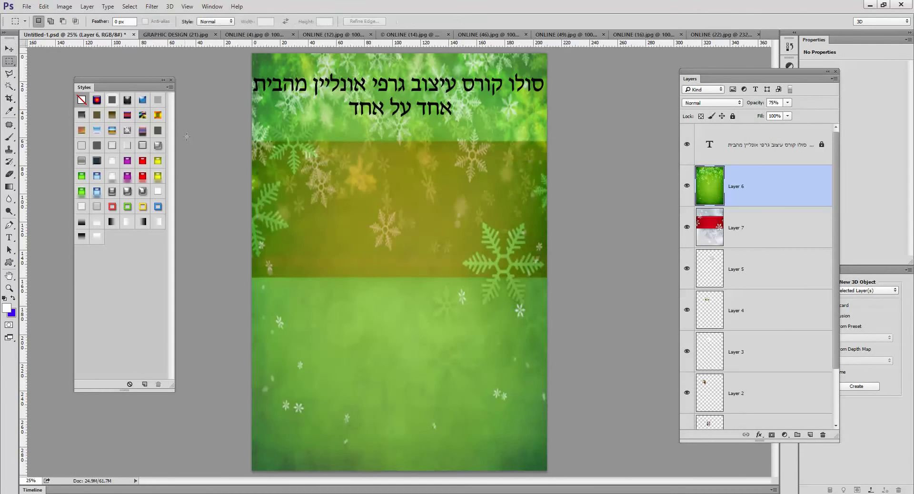
left_click_drag(247, 145, 550, 455)
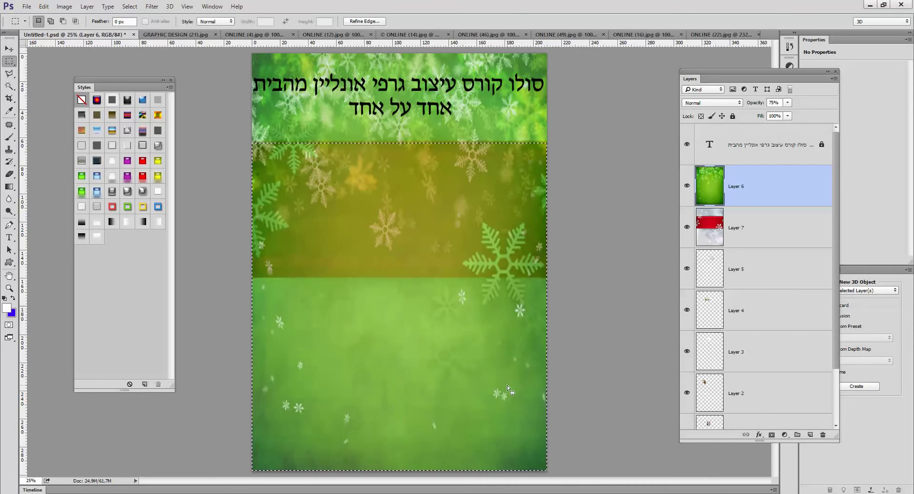
key("Delete")
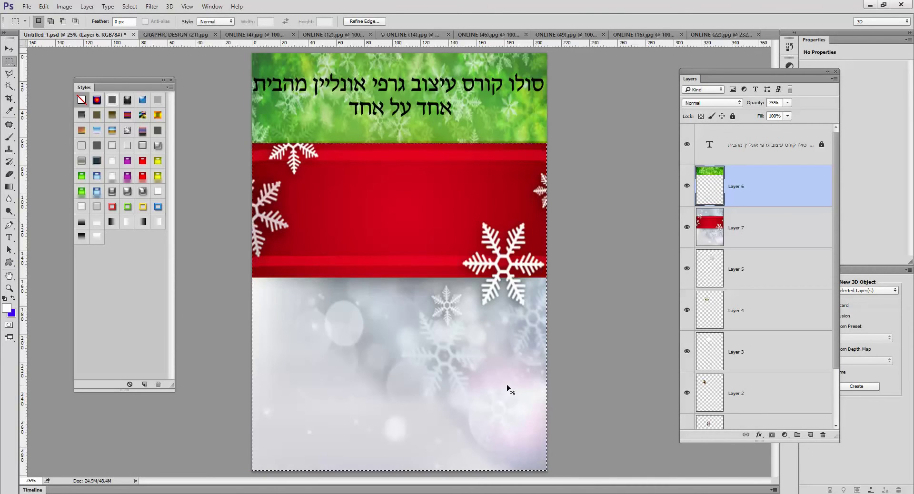
key("ctrl+d")
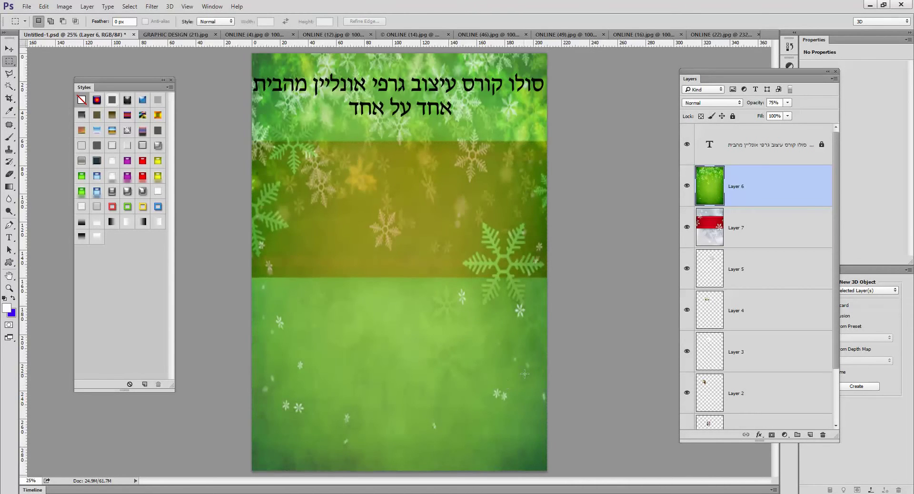
left_click(789, 104)
left_click_drag(787, 113, 802, 113)
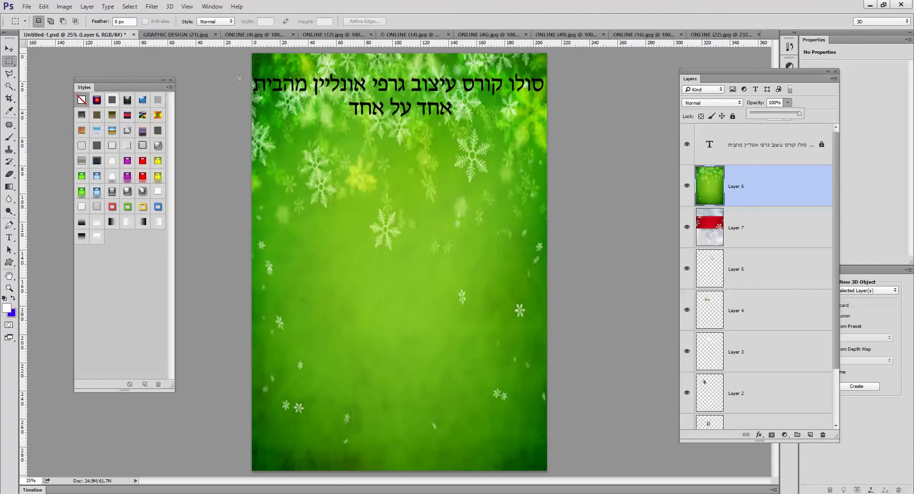
Step: Select the lower part of the page with the freehand Lasso, giving it a wavy upper edge across the snowflakes
left_click_drag(9, 74, 51, 84)
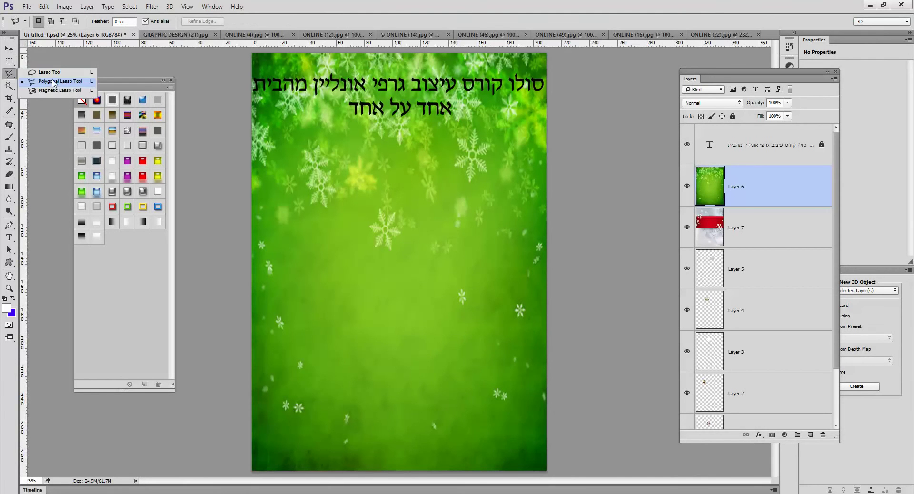
left_click(47, 72)
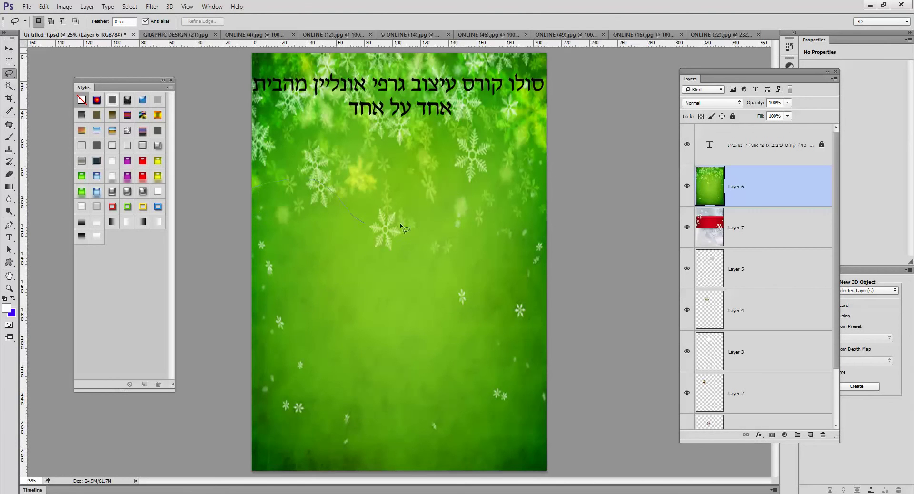
mouse_move(401, 225)
left_mouse_down()
mouse_move(474, 192)
mouse_move(562, 200)
left_mouse_up()
mouse_move(575, 474)
left_mouse_down()
mouse_move(181, 436)
mouse_move(190, 282)
mouse_move(296, 198)
left_mouse_up()
Step: Feather the wavy selection by 150 pixels, clear that area from Layer 6, and deselect
right_click(388, 261)
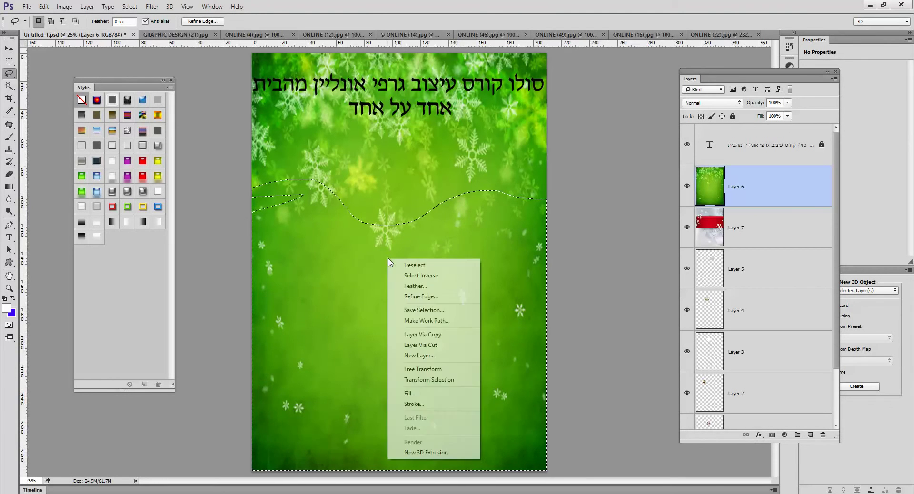
left_click(415, 286)
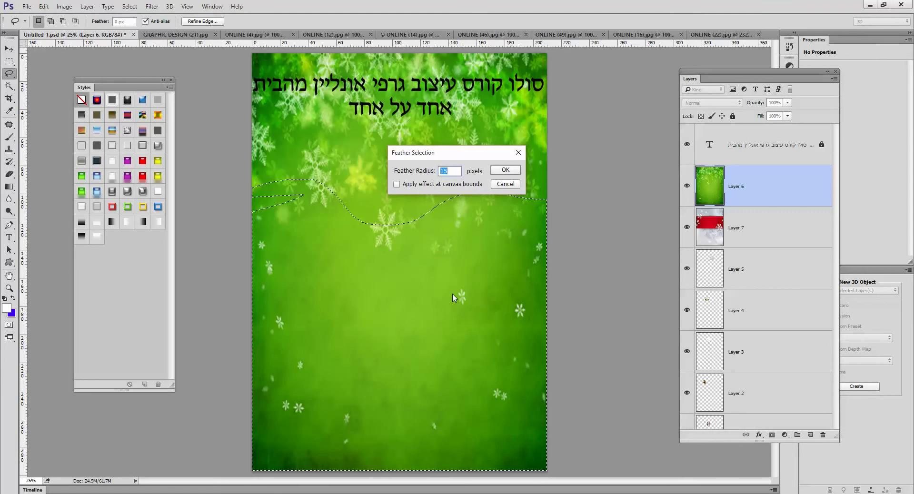
type("150")
key("Return")
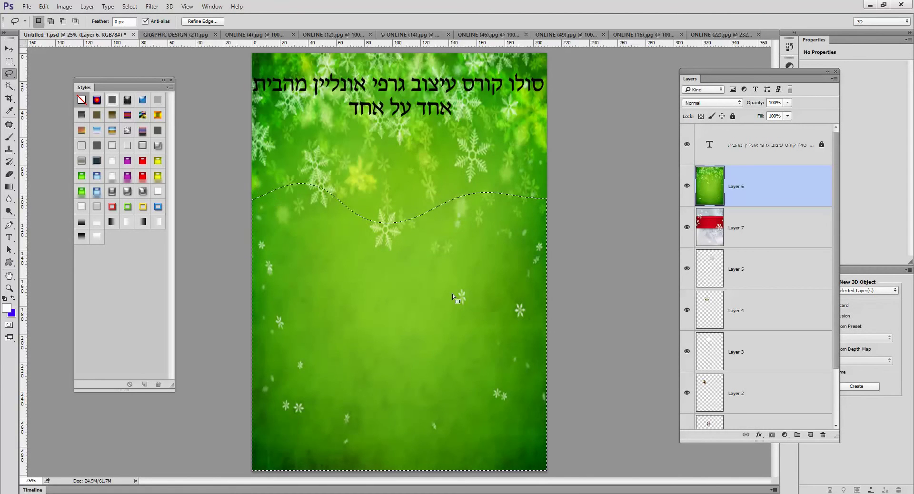
key("Delete")
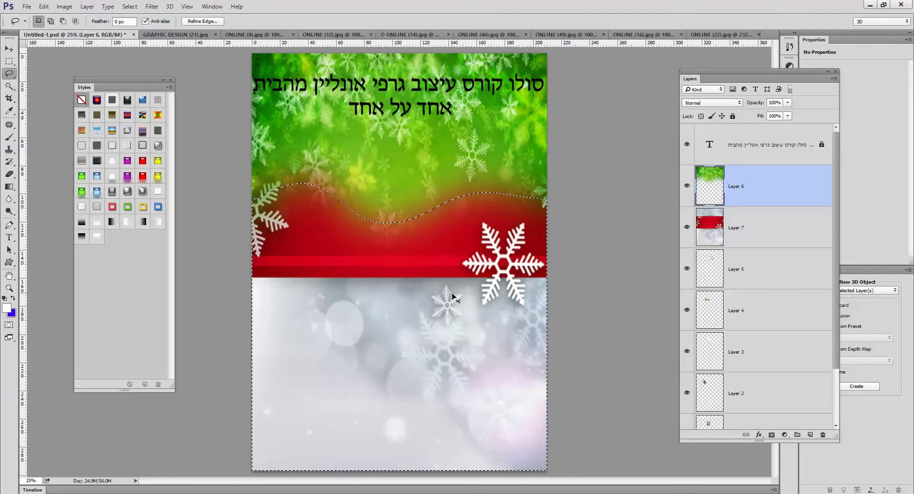
key("ctrl+d")
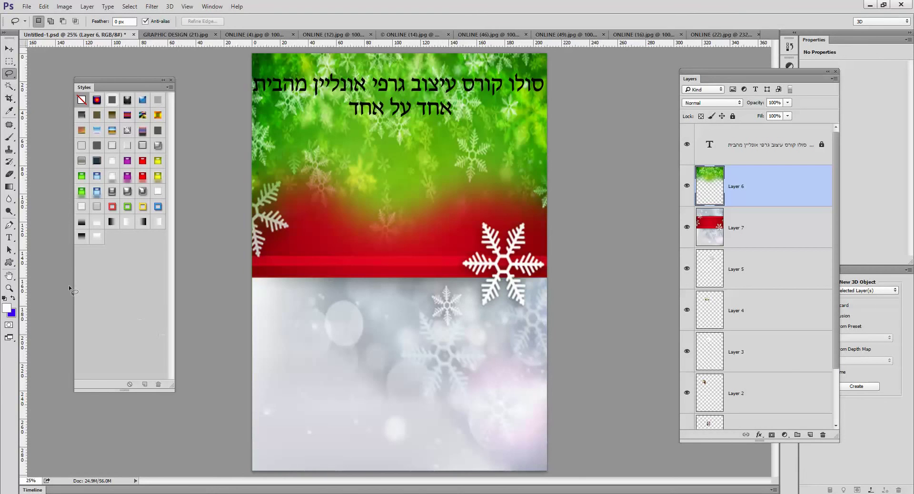
Step: Draw a heart custom shape about 488 by 416 px at the left, just below the red ribbon
left_click(8, 268)
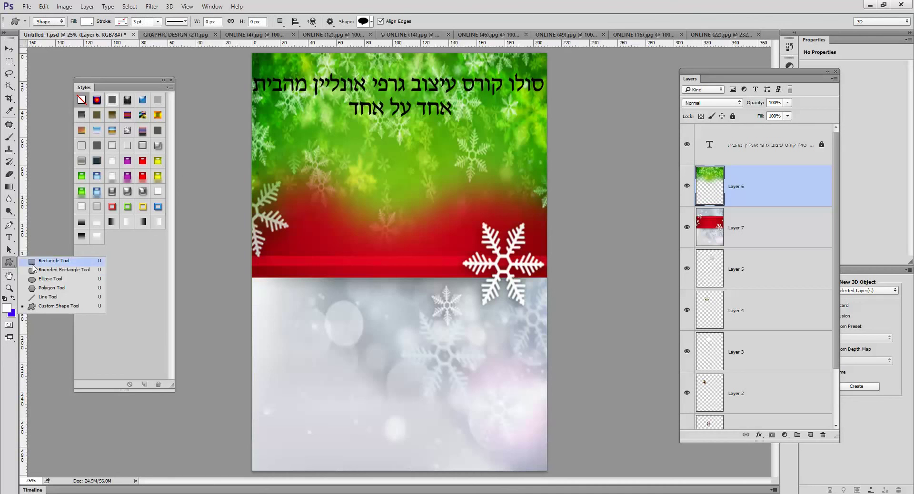
left_click(59, 306)
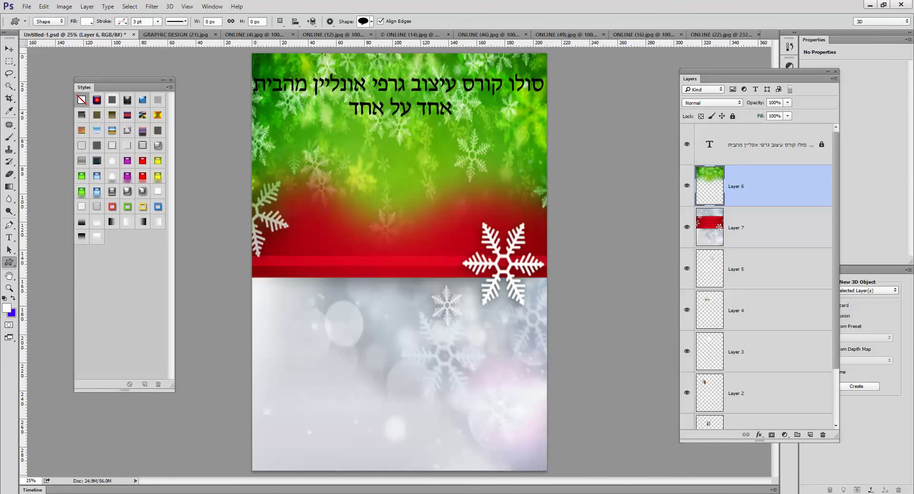
left_click(373, 20)
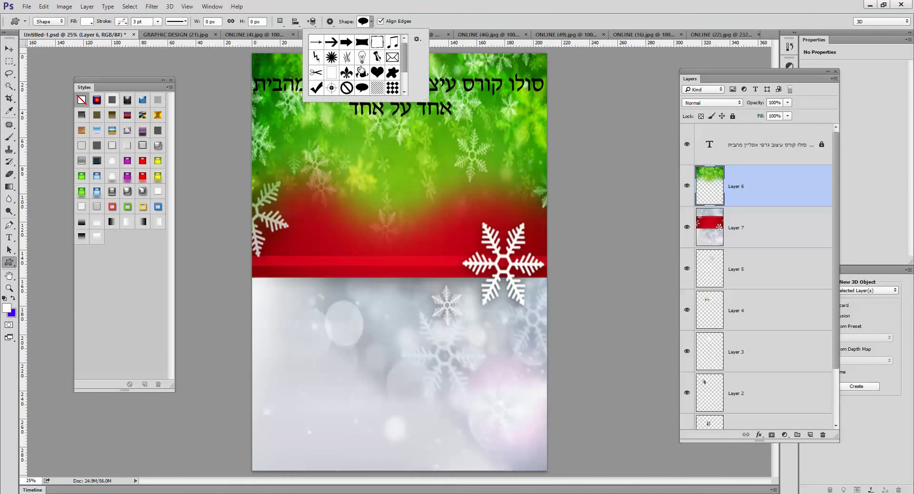
left_click(377, 71)
left_click(261, 360)
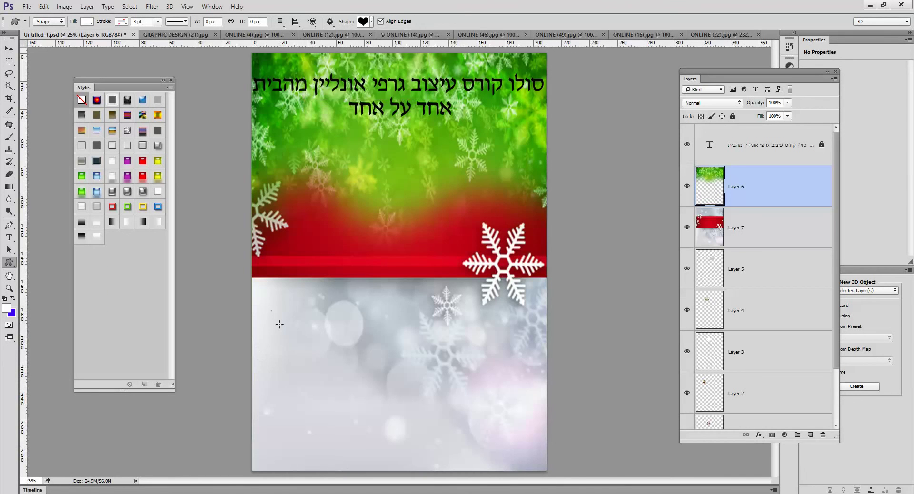
left_click_drag(270, 310, 328, 359)
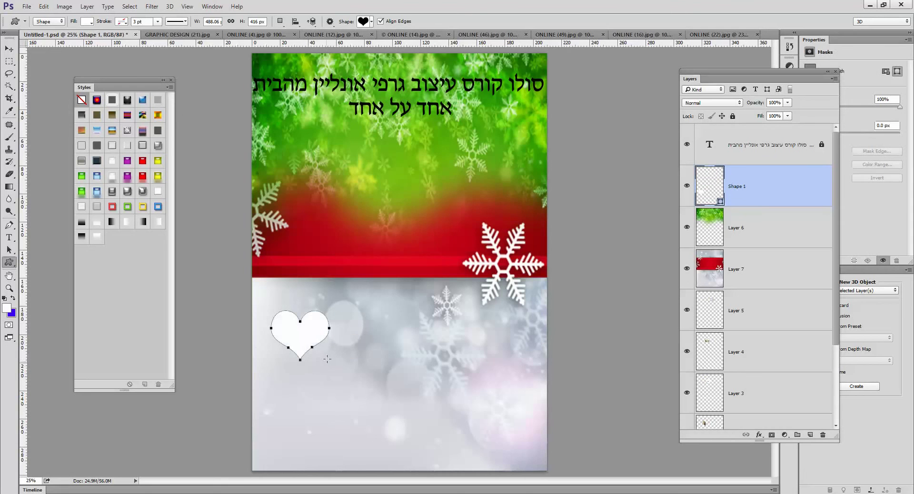
Step: Change the heart shape's fill colour to purple
double_click(708, 187)
left_click(706, 205)
left_click(667, 181)
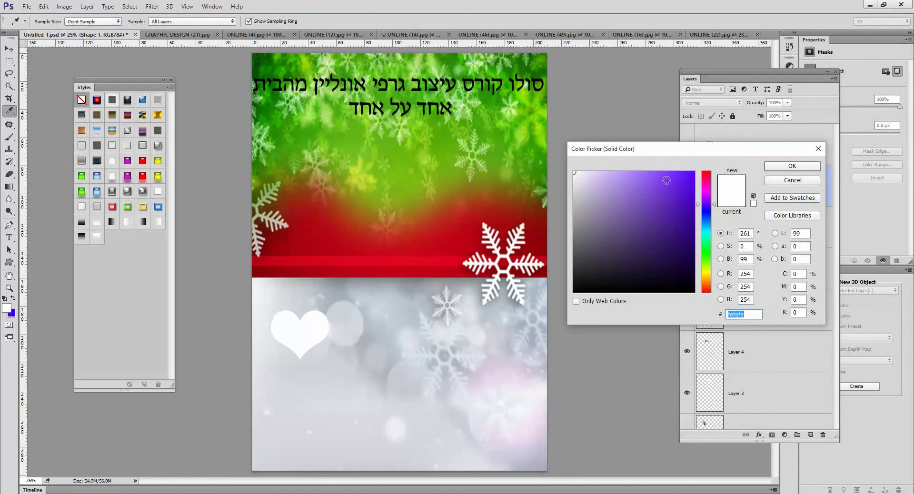
left_click(792, 165)
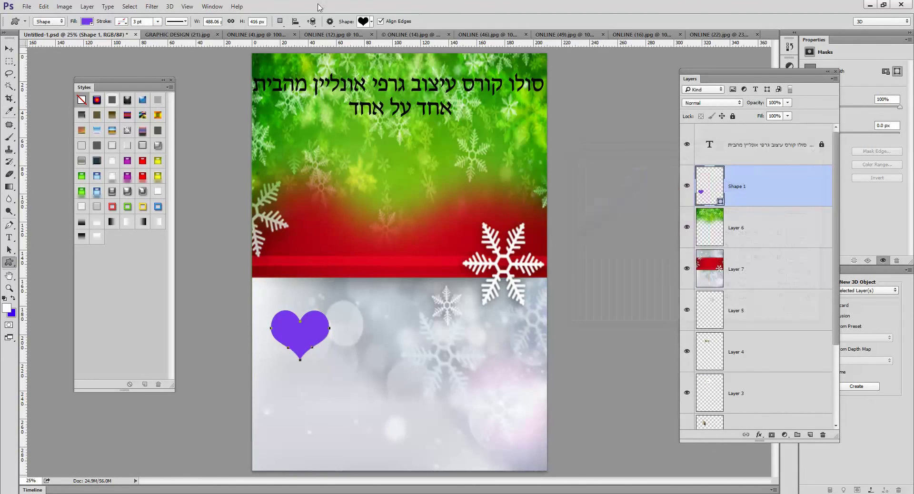
Step: Draw a speech bubble custom shape about 536 by 516 px to the right of the heart
left_click(372, 22)
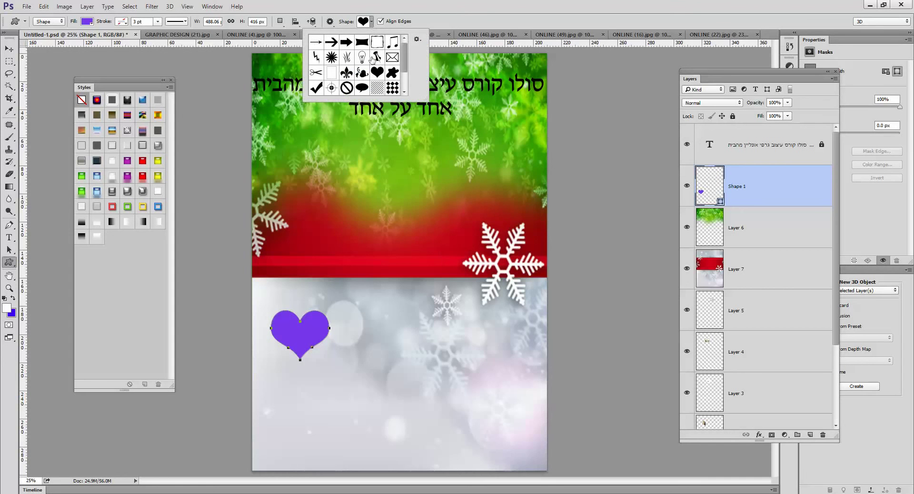
left_click(362, 89)
mouse_move(361, 318)
left_mouse_down()
mouse_move(419, 362)
mouse_move(424, 380)
left_mouse_up()
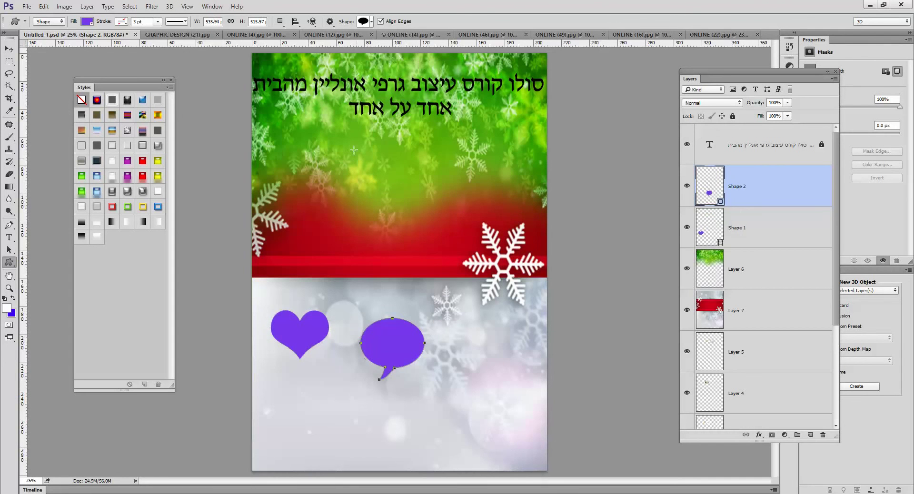
Step: Draw five small check mark custom shapes in a column along the page's lower right side
left_click(371, 22)
left_click(321, 89)
left_click_drag(482, 347, 515, 323)
left_click_drag(504, 365, 503, 366)
left_click_drag(491, 415, 511, 394)
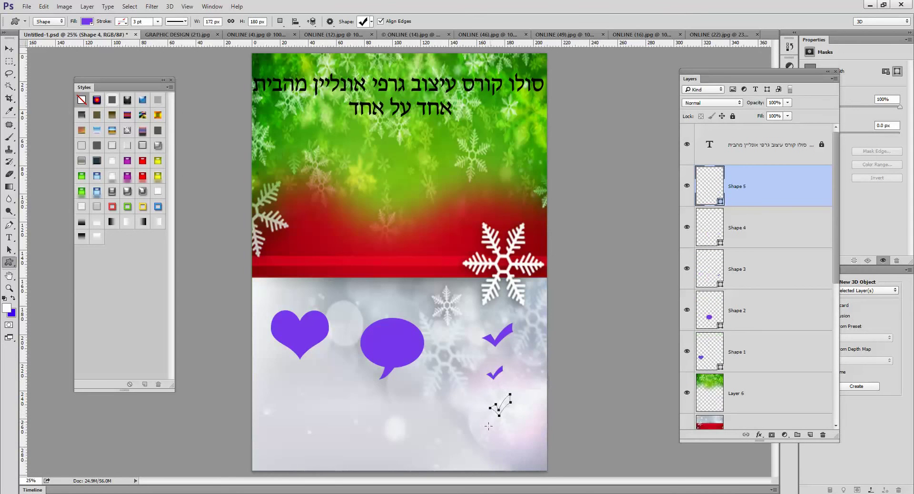
left_click_drag(488, 447, 508, 431)
left_click_drag(487, 465, 517, 447)
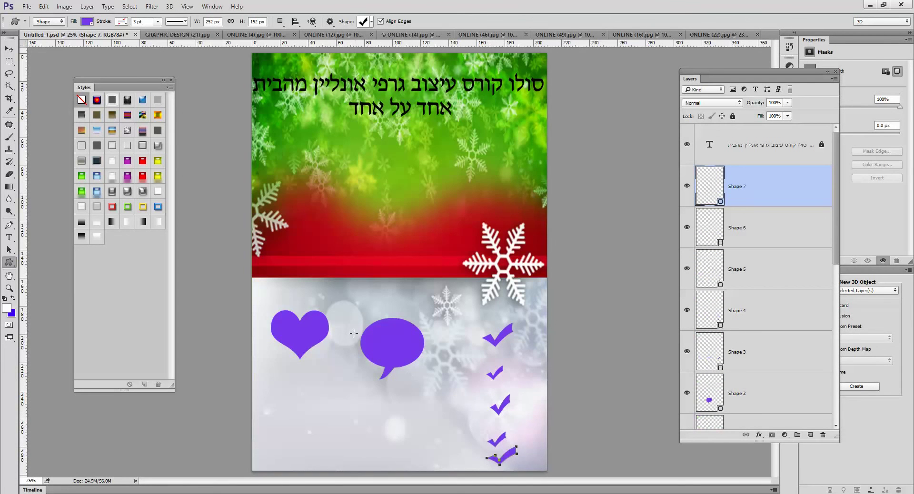
Step: Add a new empty layer above the locked Hebrew title layer
left_click(9, 49)
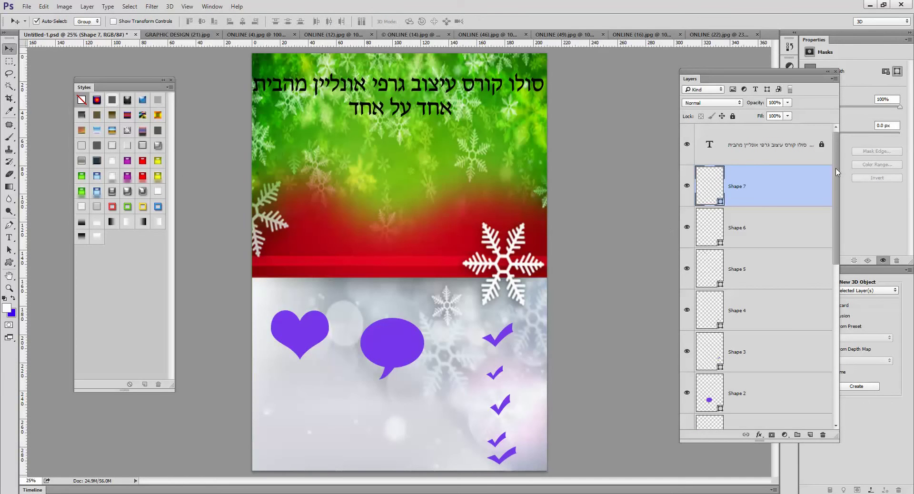
left_click(770, 150)
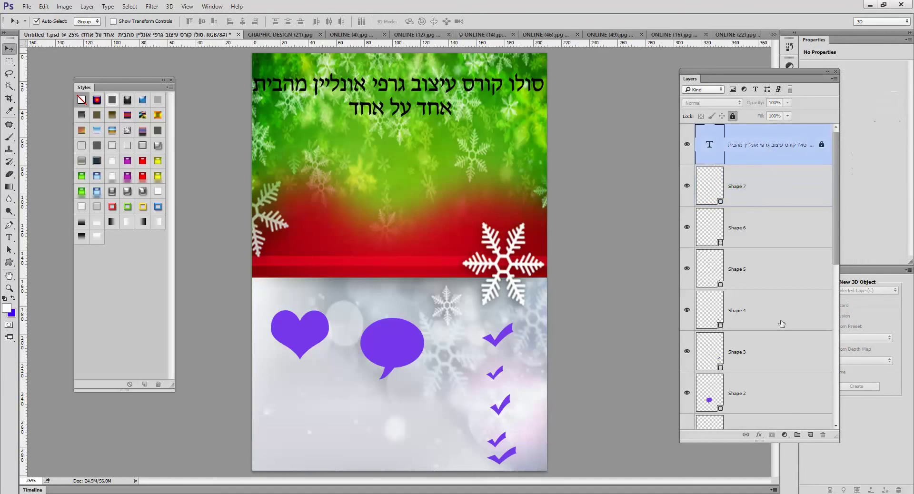
left_click(810, 435)
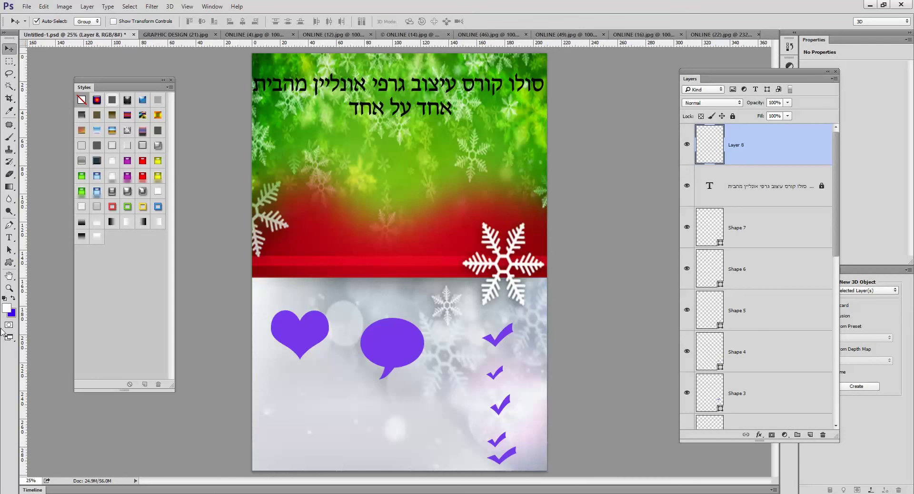
Step: Set the foreground colour to pink and fill the new layer with a radial pink-to-blue gradient from upper left to lower right
left_click(7, 308)
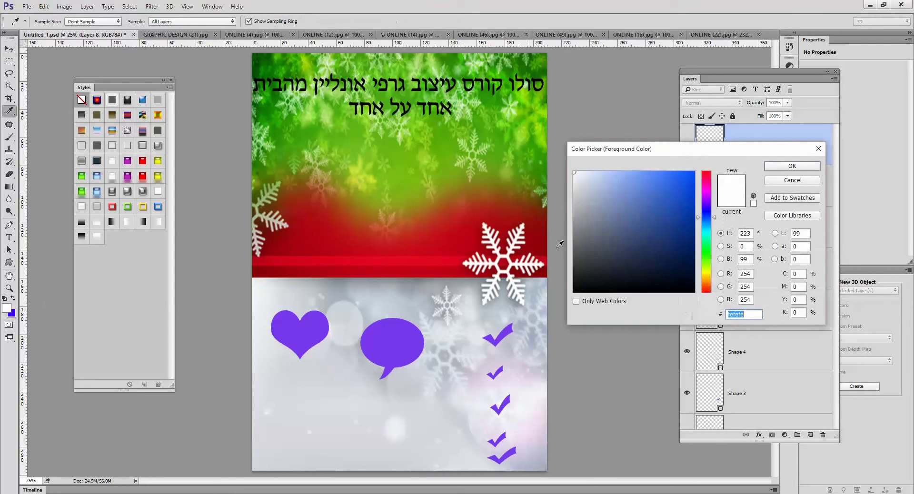
left_click(706, 181)
left_click(679, 179)
left_click(783, 168)
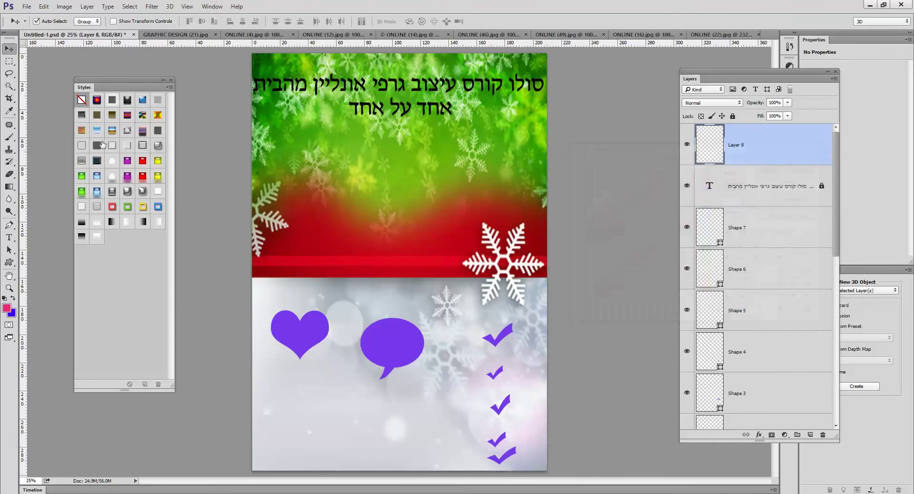
left_click(11, 187)
left_click_drag(256, 93, 517, 402)
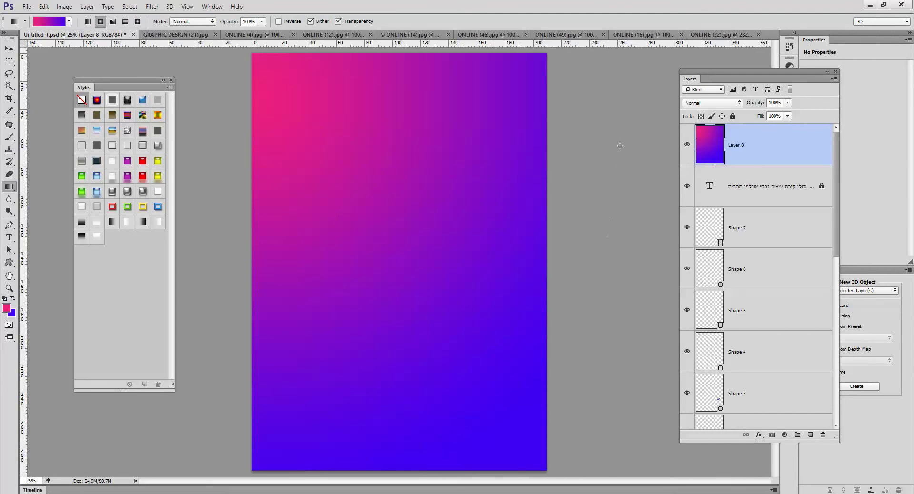
Step: Set the blend mode of the gradient layer, Layer 8, to Overlay and hide that layer
left_click(721, 102)
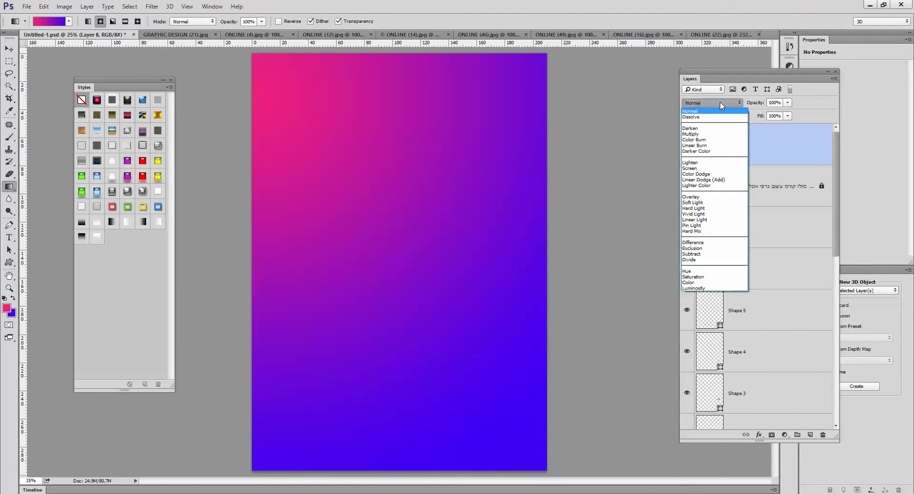
left_click(712, 197)
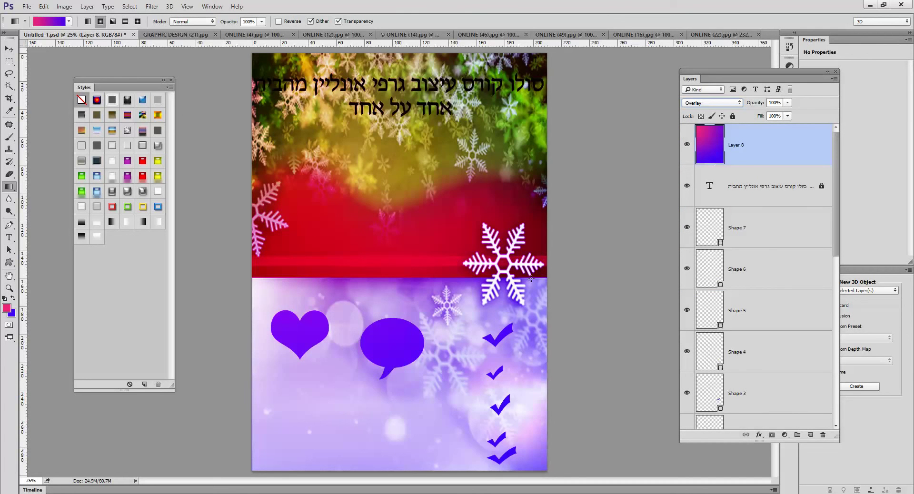
left_click(687, 146)
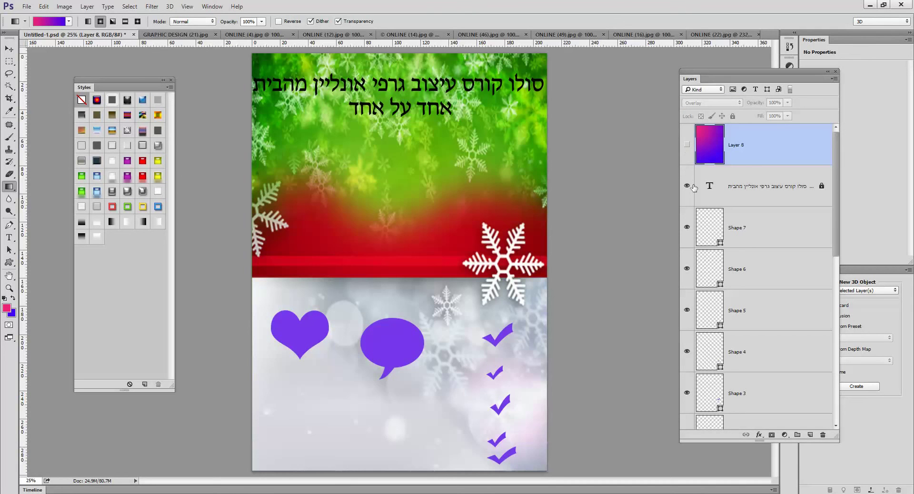
Step: Hide the five check mark shape layers, Shape 7 down to Shape 3
left_click(688, 228)
left_click(688, 268)
left_click(687, 310)
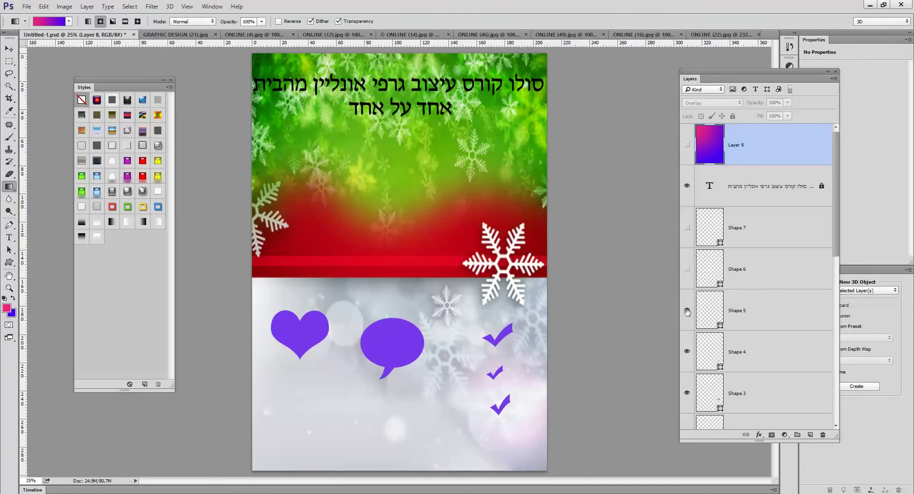
left_click(687, 351)
left_click(687, 393)
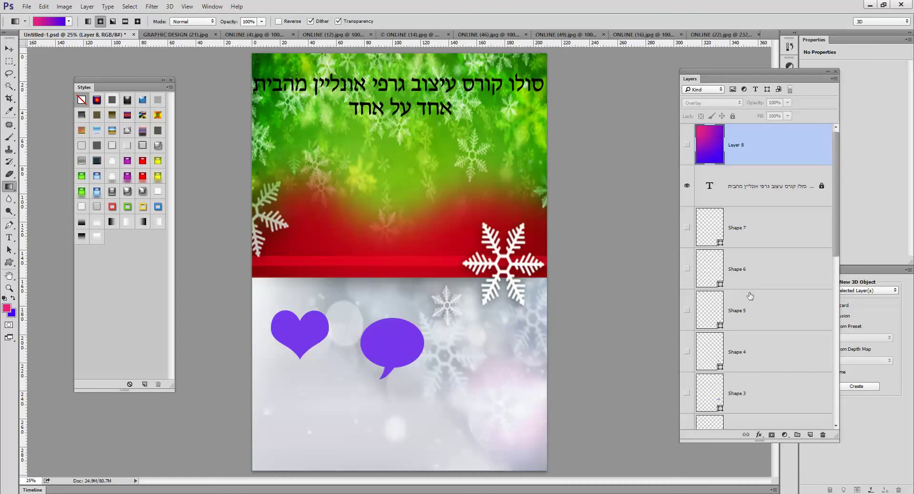
Step: Hide the speech bubble and heart shape layers and the two background image layers, Layer 6 and Layer 7
scroll(754, 295, "down", 3)
scroll(754, 295, "down", 2)
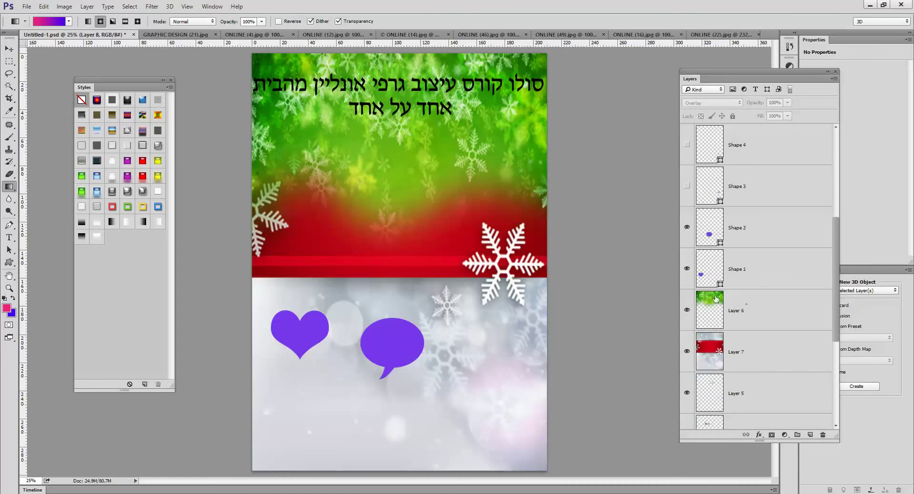
left_click(687, 228)
left_click(688, 270)
left_click(687, 310)
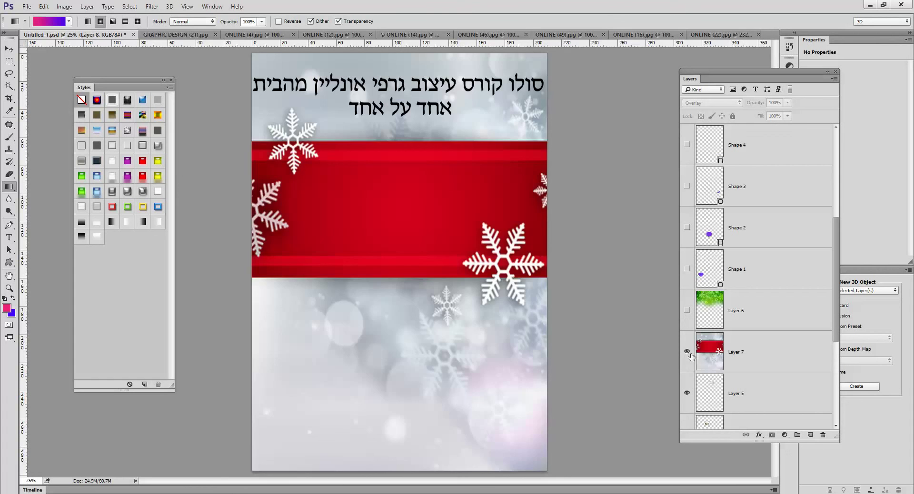
left_click(688, 353)
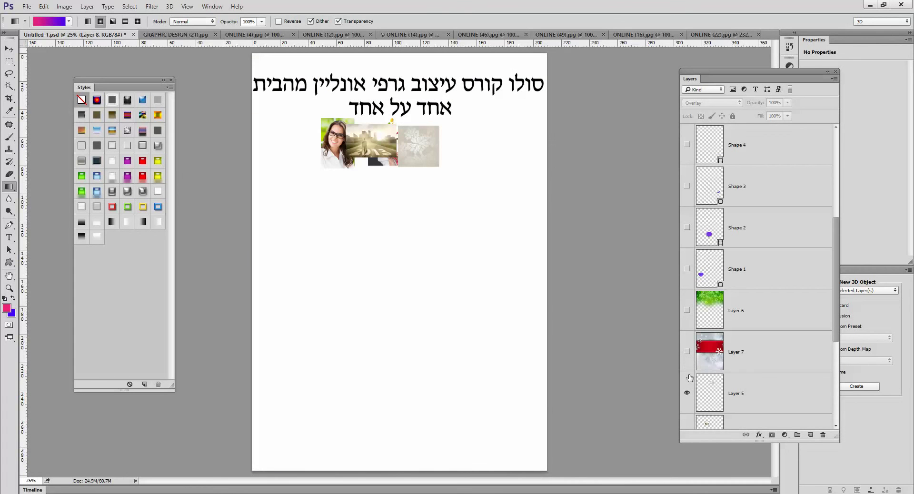